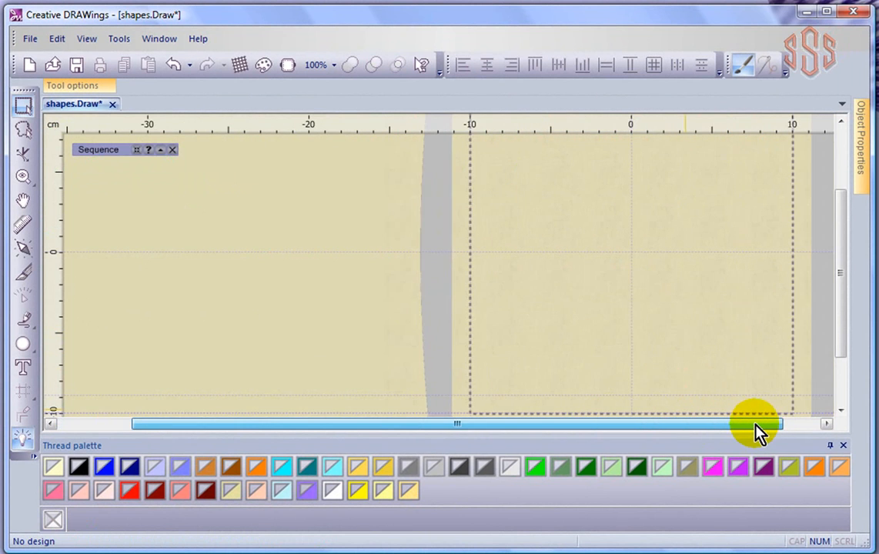
- Draw an open zigzag outline of eight straight segments, about 7.9 cm wide and 9.3 cm high, in the hoop's upper-left area with the Bezier tool
drag(841, 297, 847, 254)
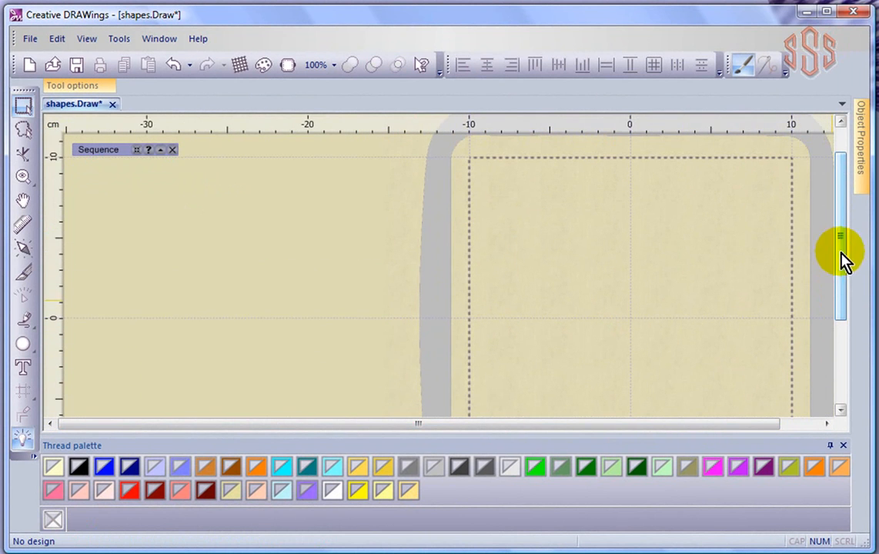
click(27, 324)
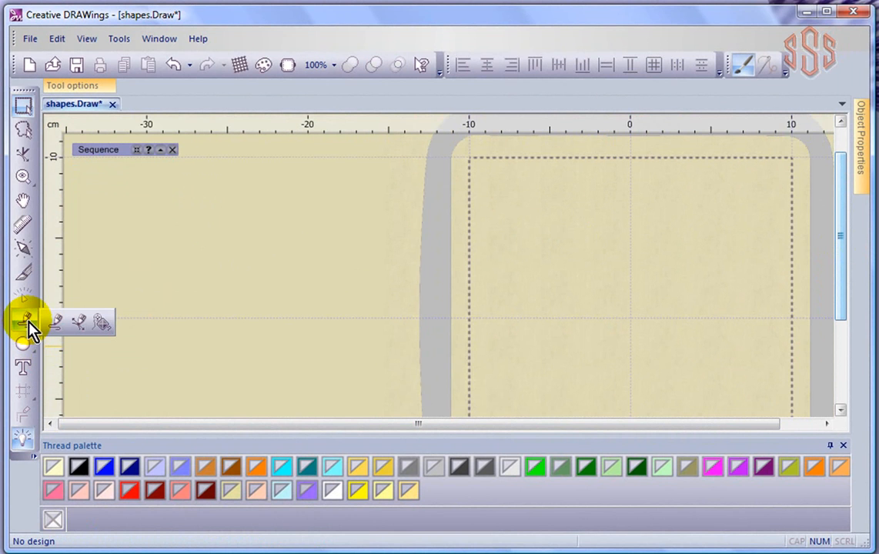
click(82, 327)
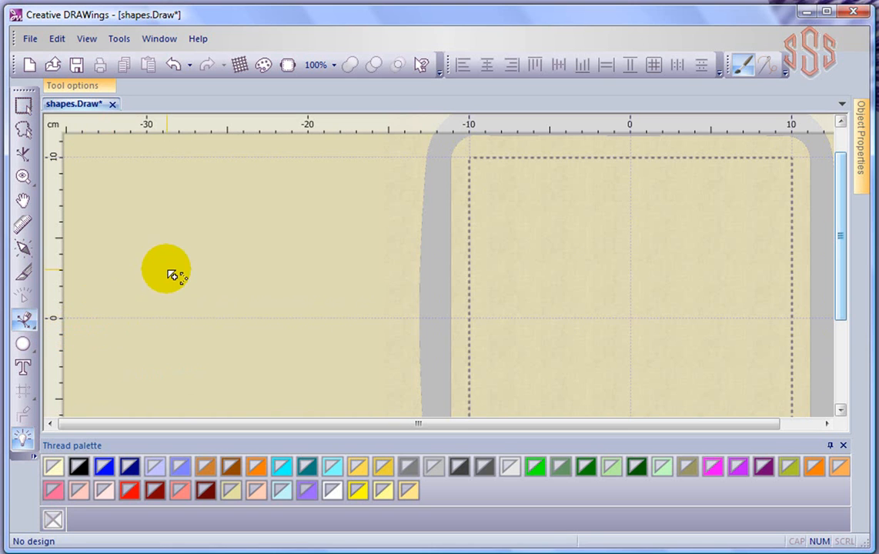
click(525, 238)
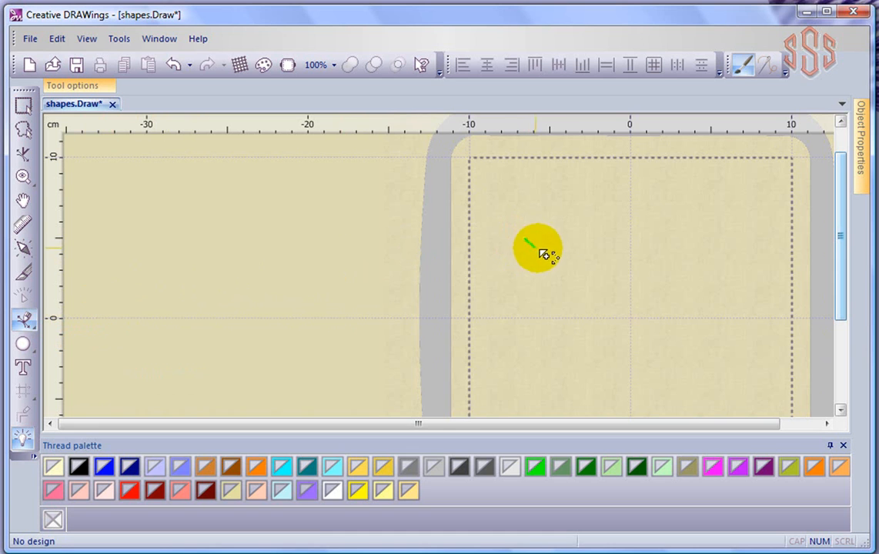
click(586, 194)
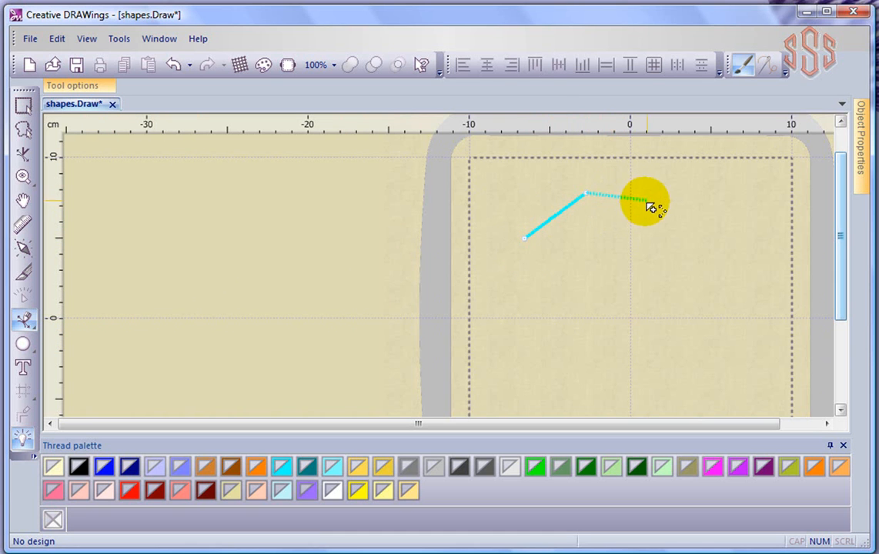
click(610, 243)
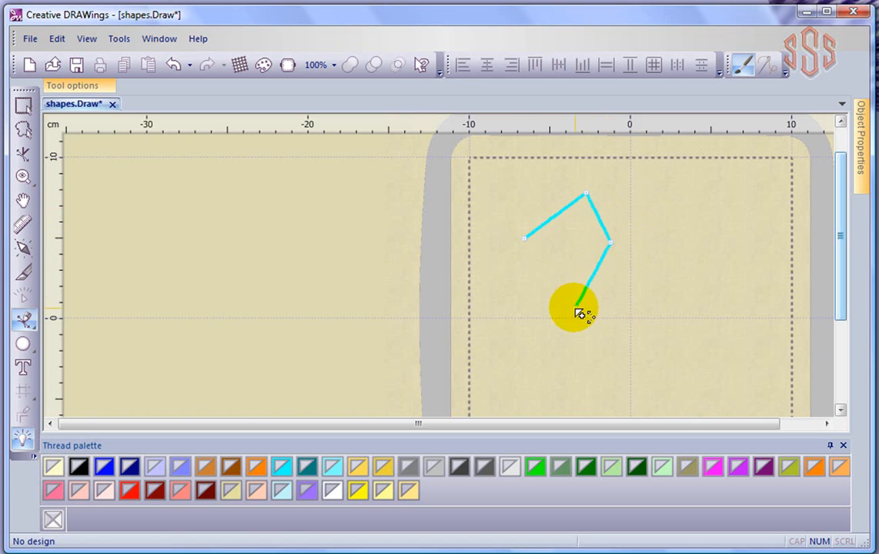
click(575, 308)
click(516, 339)
click(529, 291)
click(486, 281)
click(518, 264)
click(487, 216)
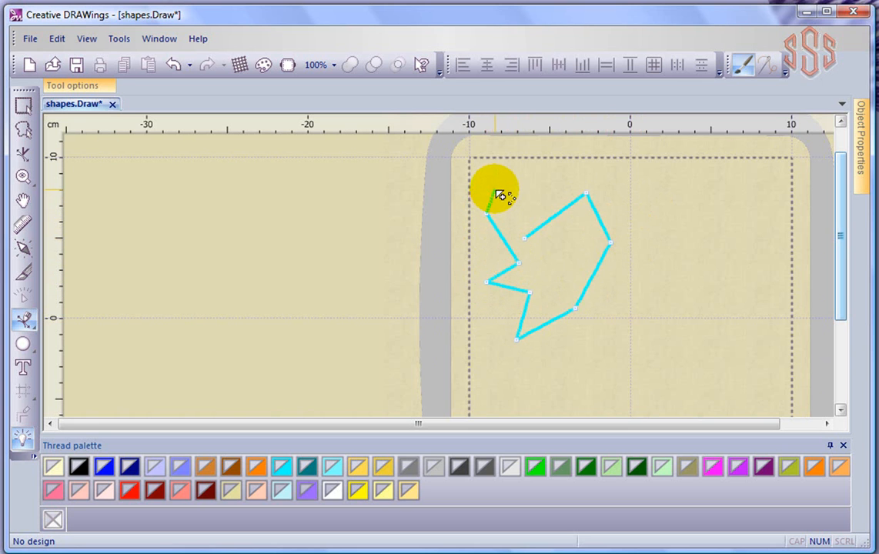
double_click(498, 201)
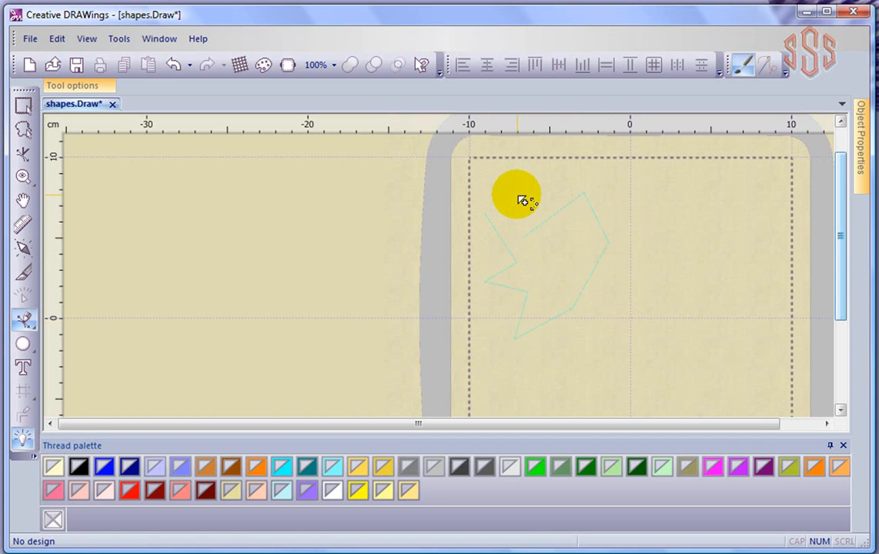
click(522, 201)
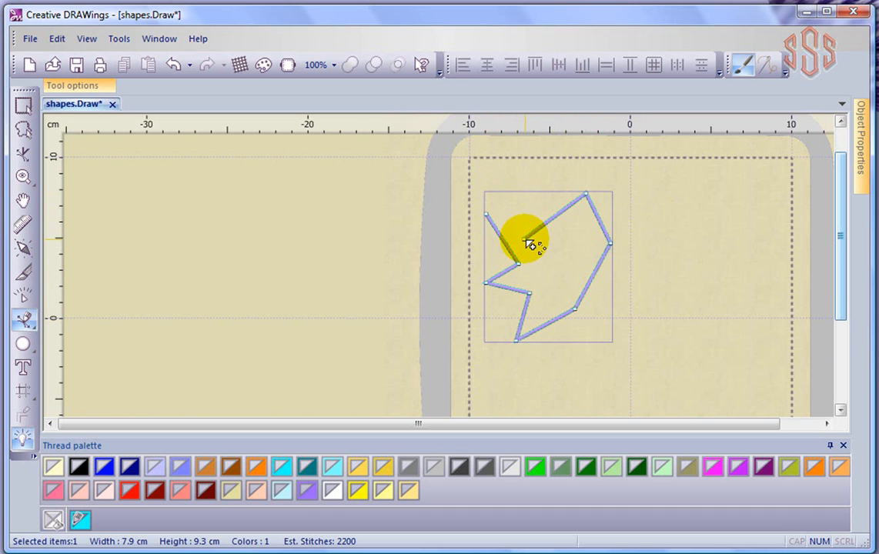
- Draw a closed six-corner Bezier shape about 71 mm wide and 83 mm high to the right of the open outline
click(21, 347)
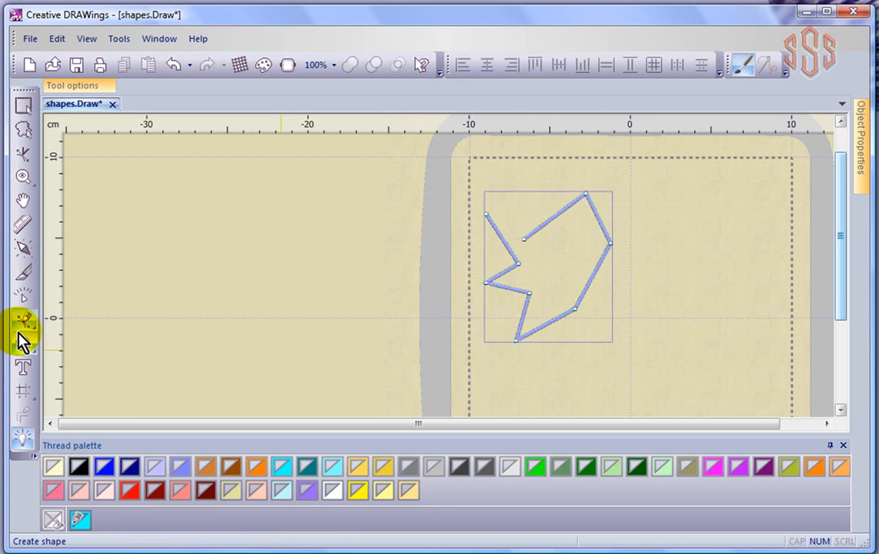
click(23, 320)
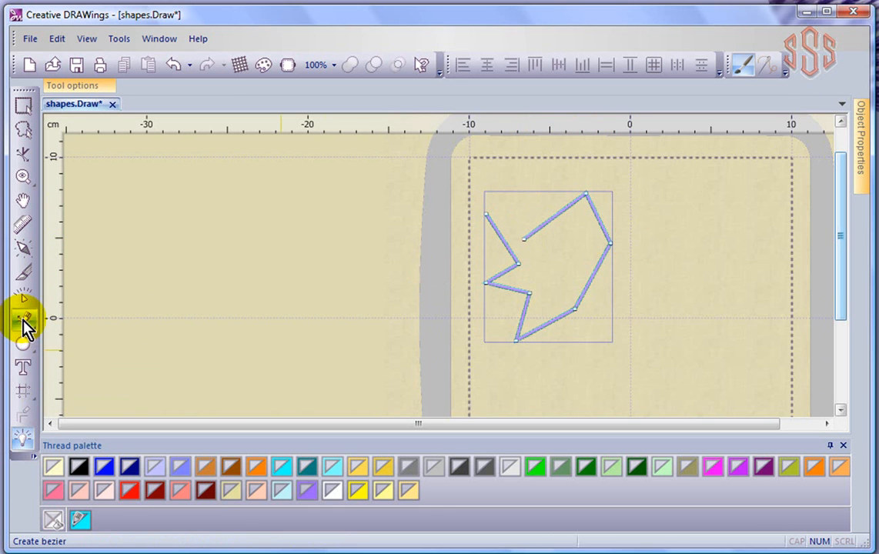
click(668, 227)
click(737, 221)
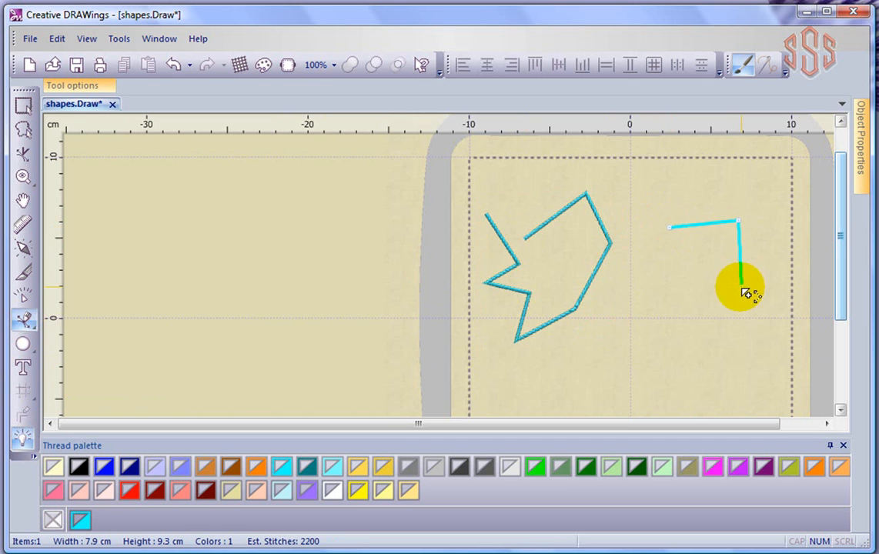
click(741, 287)
click(686, 350)
click(693, 291)
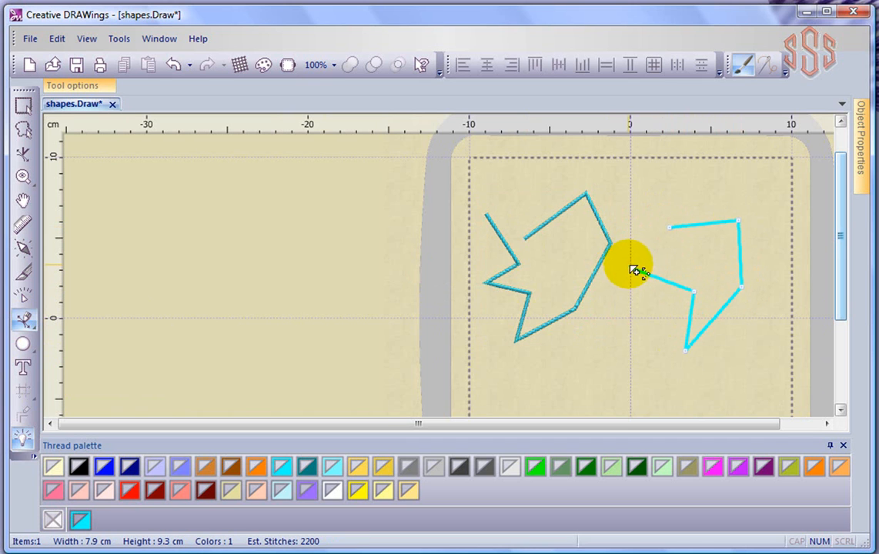
click(631, 268)
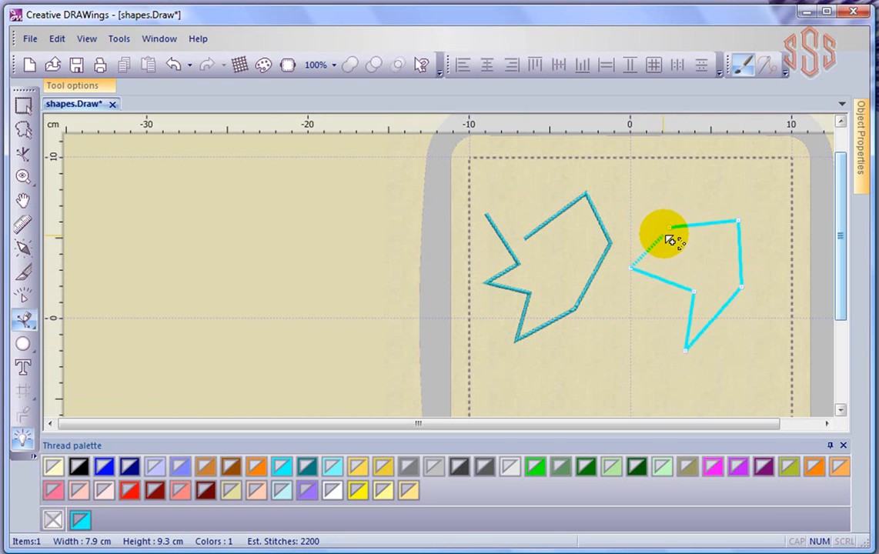
click(671, 233)
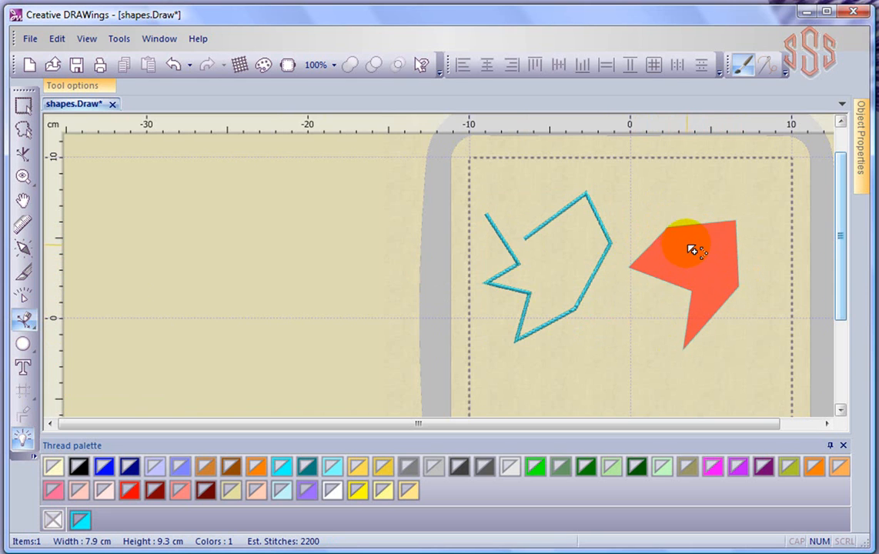
- Cut a small triangular hole into the upper part of the six-corner shape and finish the object
drag(684, 245, 713, 244)
click(714, 244)
click(710, 276)
click(684, 246)
drag(689, 251, 687, 207)
right_click(686, 204)
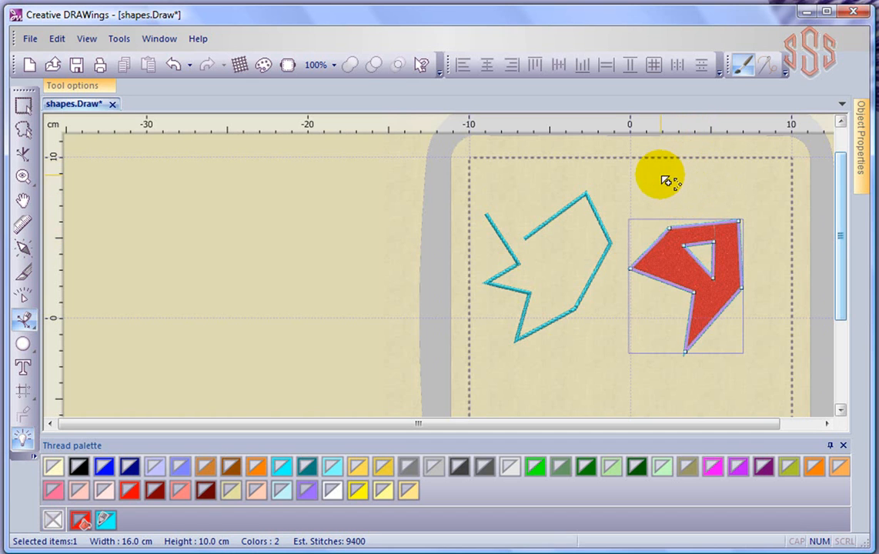
- Draw a separate closed four-sided Bezier shape, about 39 mm wide and 24 mm high, just above the six-corner shape
click(663, 177)
click(716, 171)
click(712, 199)
click(656, 204)
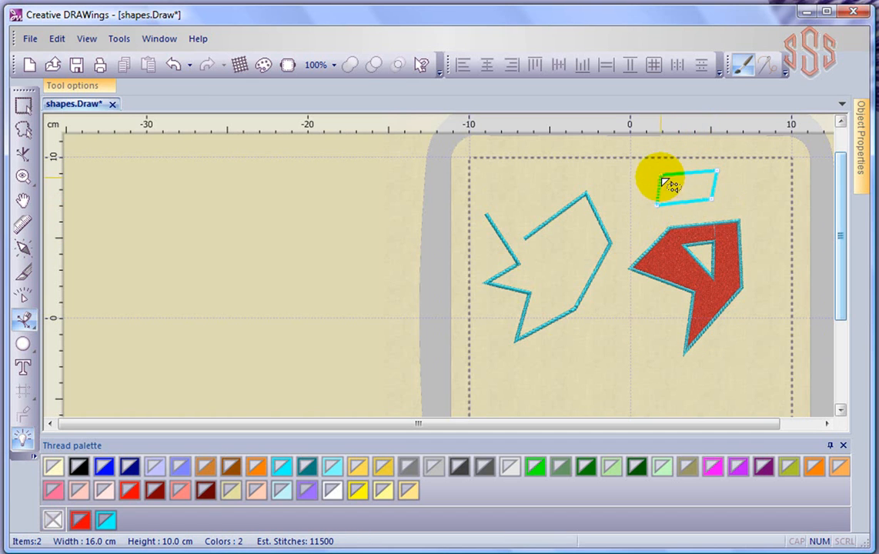
click(663, 180)
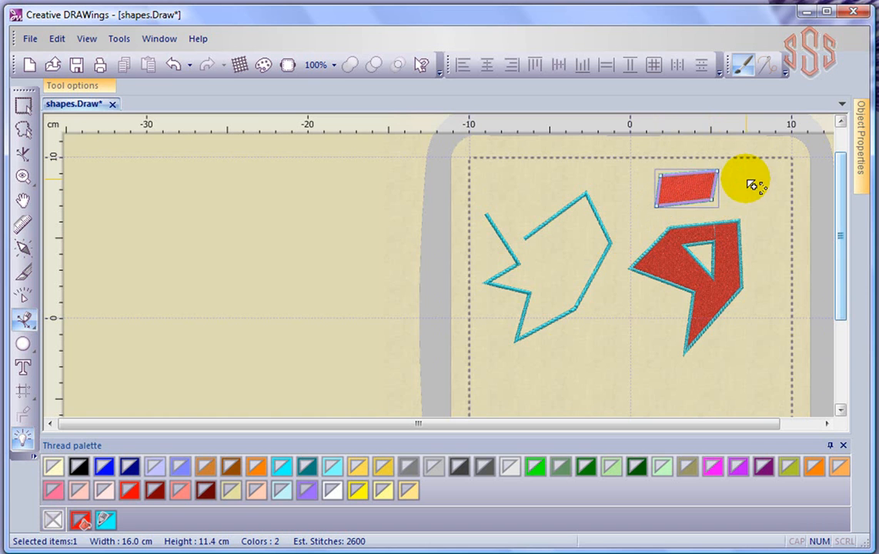
key(Escape)
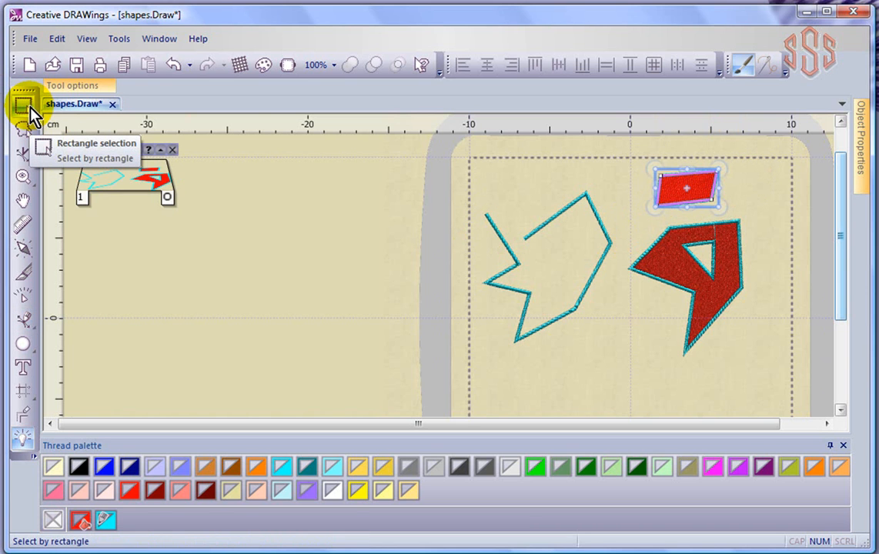
- Select the shape with the triangular hole and the small four-sided shape in turn to check whether they are separate objects
click(660, 278)
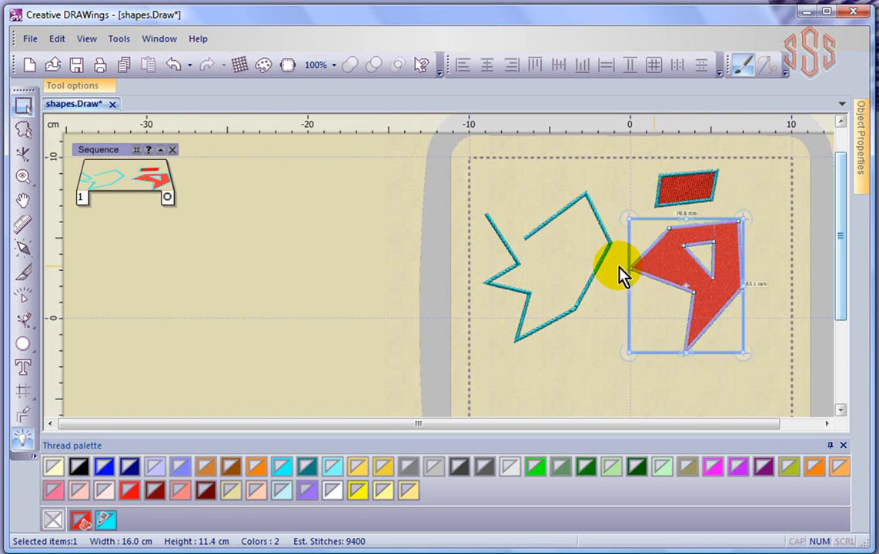
click(597, 268)
click(692, 190)
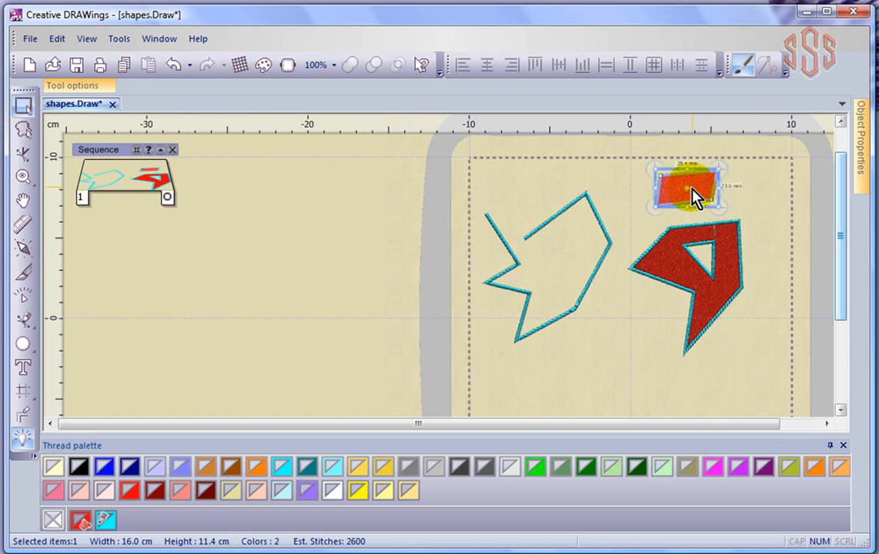
click(660, 263)
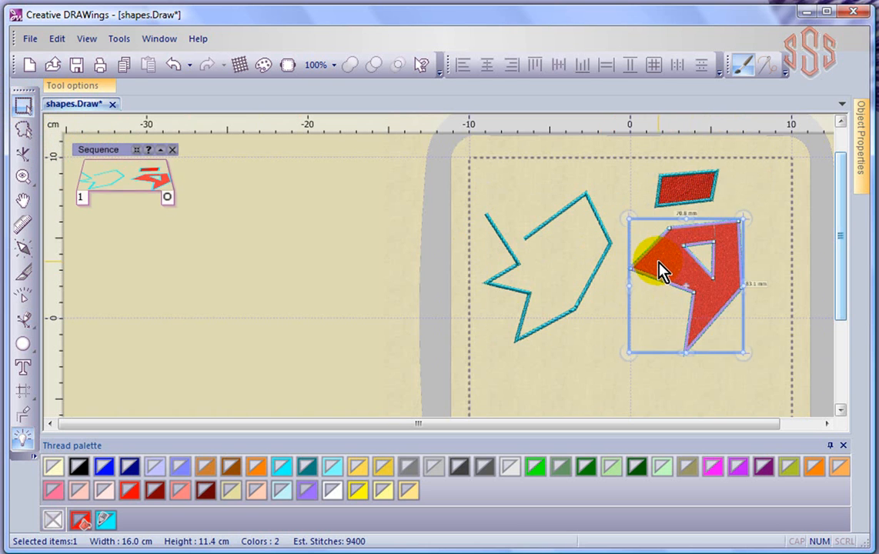
- Begin a new Bezier outline below the open zigzag with two straight segments, one slanting up and one running down
click(25, 319)
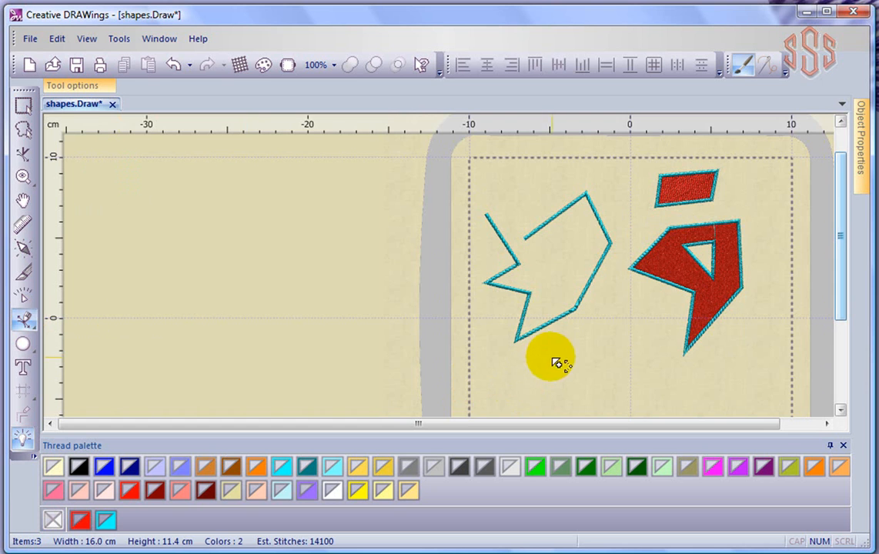
scroll(584, 369, up, 3)
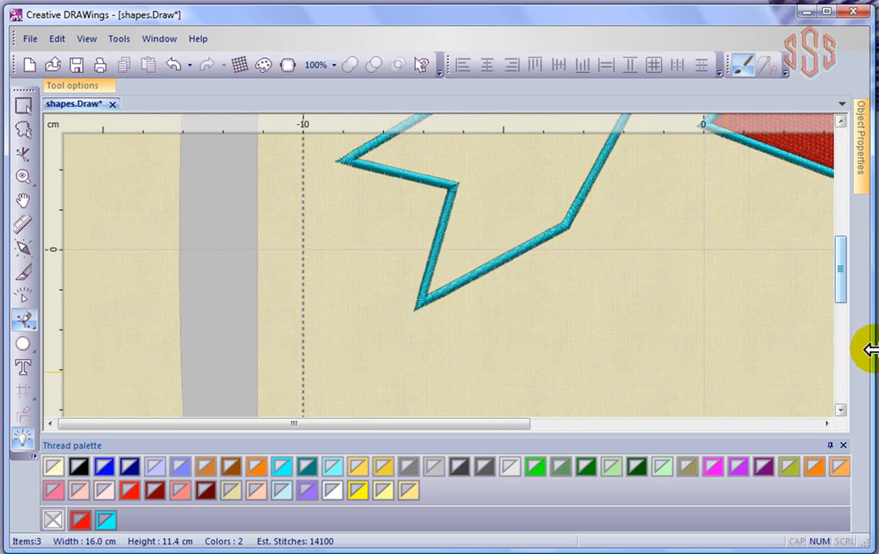
drag(842, 280, 839, 309)
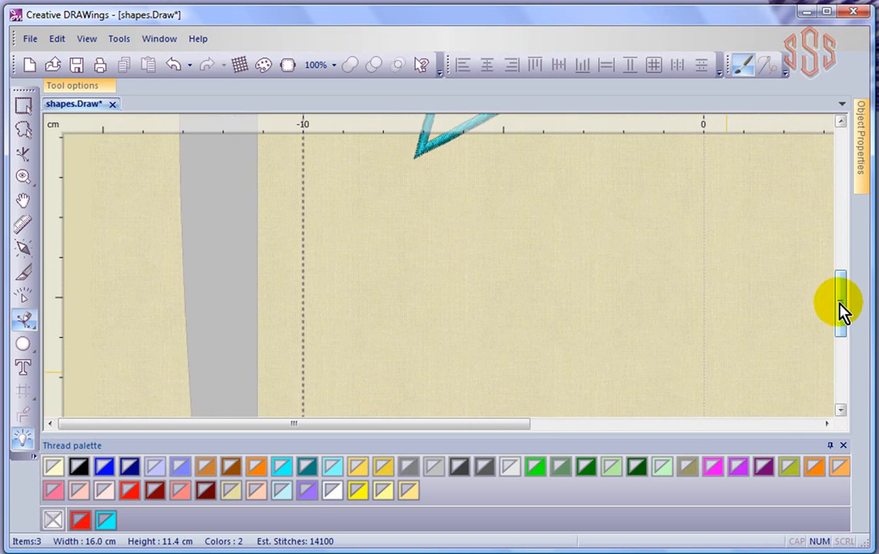
click(543, 225)
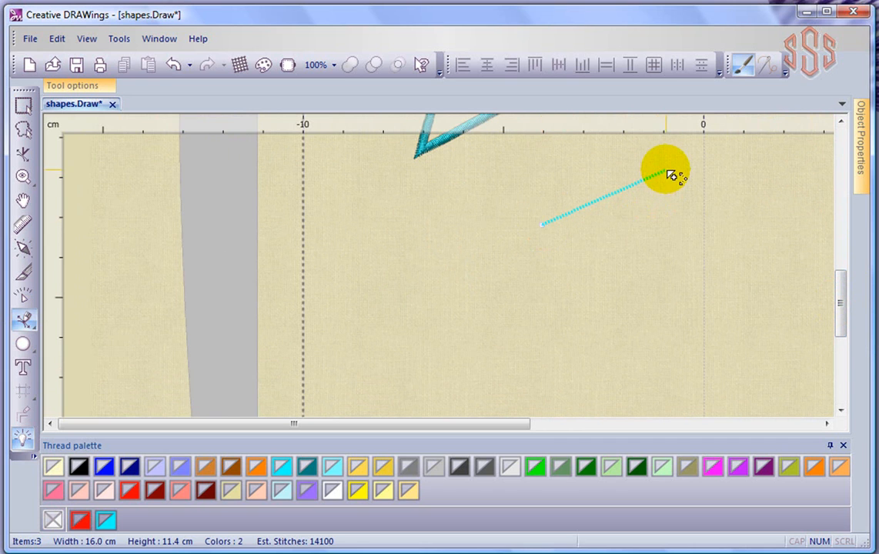
click(667, 171)
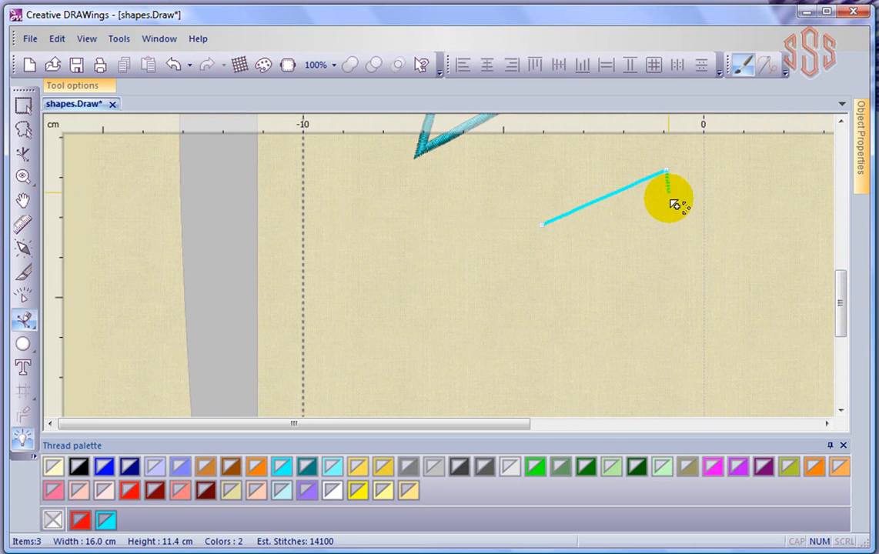
click(671, 252)
- Continue the outline with smooth curved segments into a wavy hook-shaped band, return beside the first straight segment and close it at the start point
drag(601, 321, 560, 314)
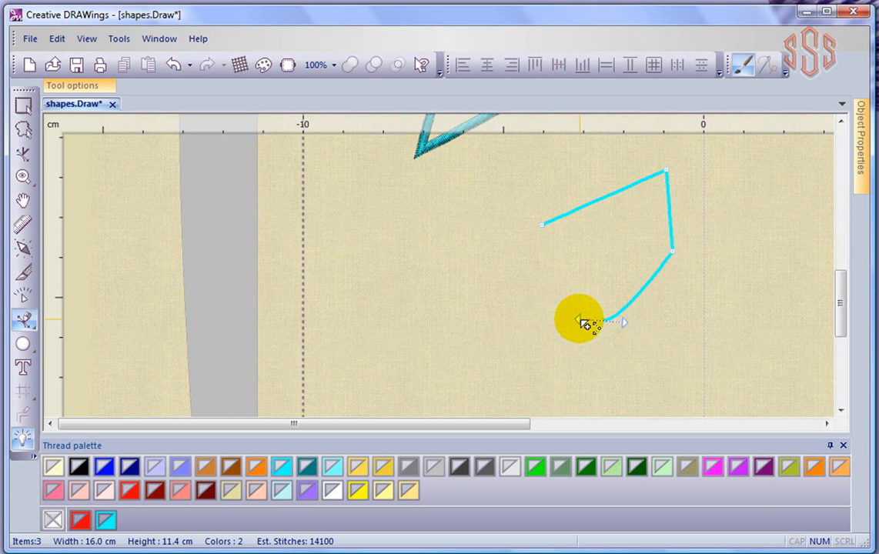
drag(530, 341, 533, 304)
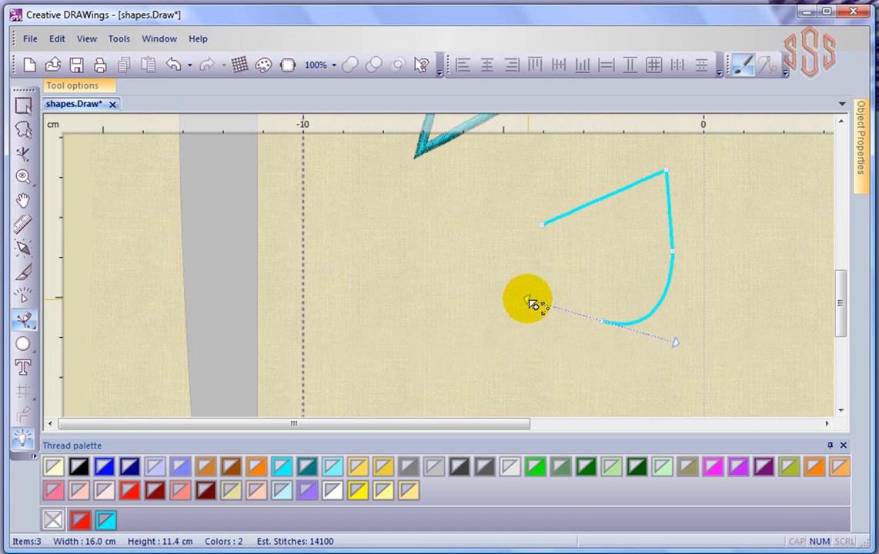
mouse_move(531, 306)
mouse_down()
mouse_move(492, 355)
mouse_move(543, 332)
mouse_move(558, 314)
mouse_move(506, 286)
mouse_move(486, 298)
mouse_move(478, 336)
mouse_move(500, 363)
mouse_move(471, 369)
mouse_move(500, 294)
mouse_move(551, 257)
mouse_move(592, 264)
mouse_move(479, 303)
mouse_move(453, 289)
mouse_move(419, 245)
mouse_move(358, 244)
mouse_move(340, 301)
mouse_move(356, 345)
mouse_move(436, 377)
mouse_move(508, 379)
mouse_move(554, 357)
mouse_move(604, 368)
mouse_move(677, 363)
mouse_up()
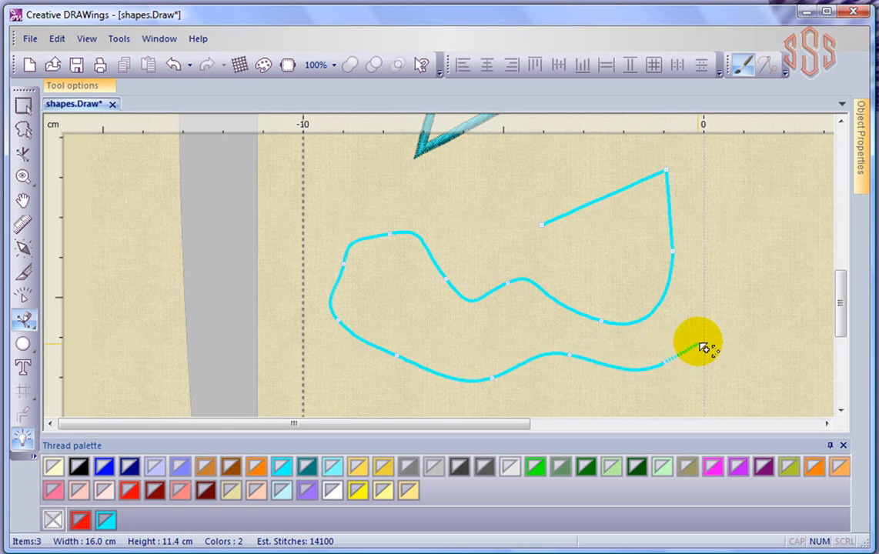
click(704, 346)
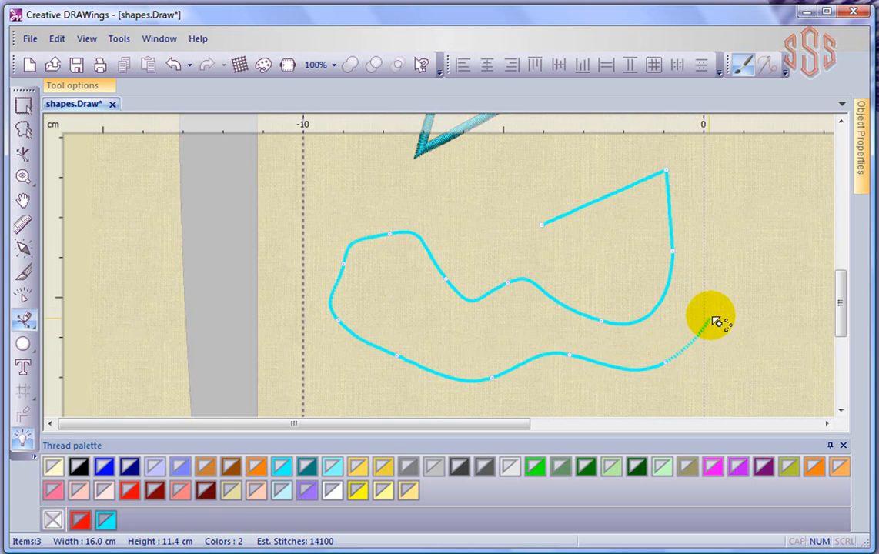
click(724, 230)
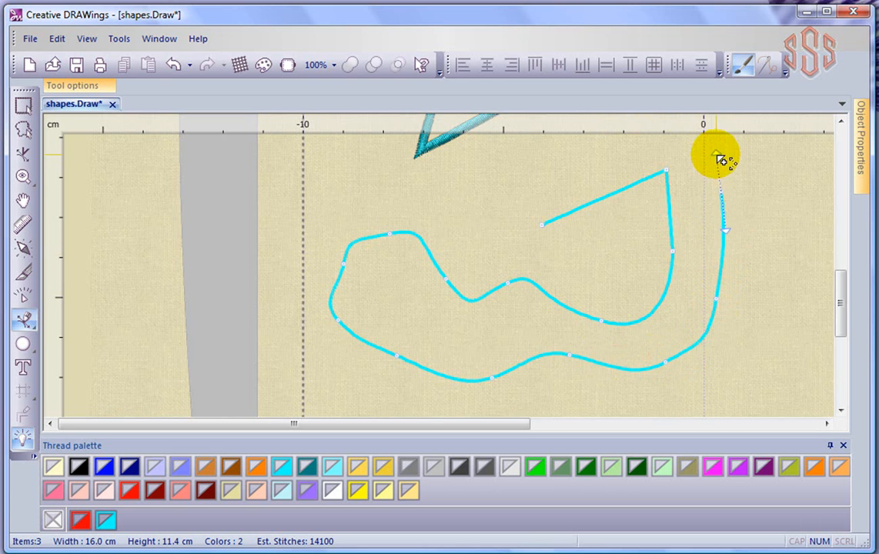
click(690, 168)
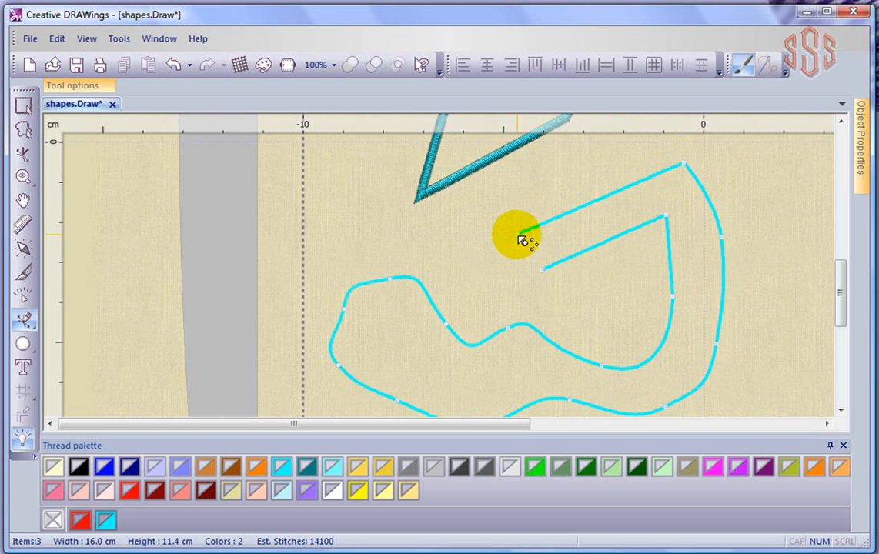
double_click(544, 271)
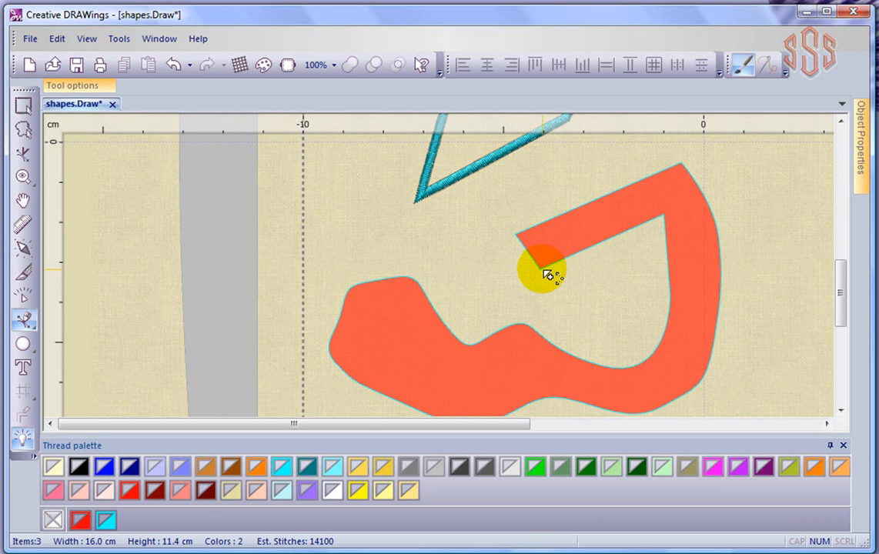
- Draw a small closed hole with straight and curved segments inside the rounded end of the hook-shaped band and finish the object
click(382, 327)
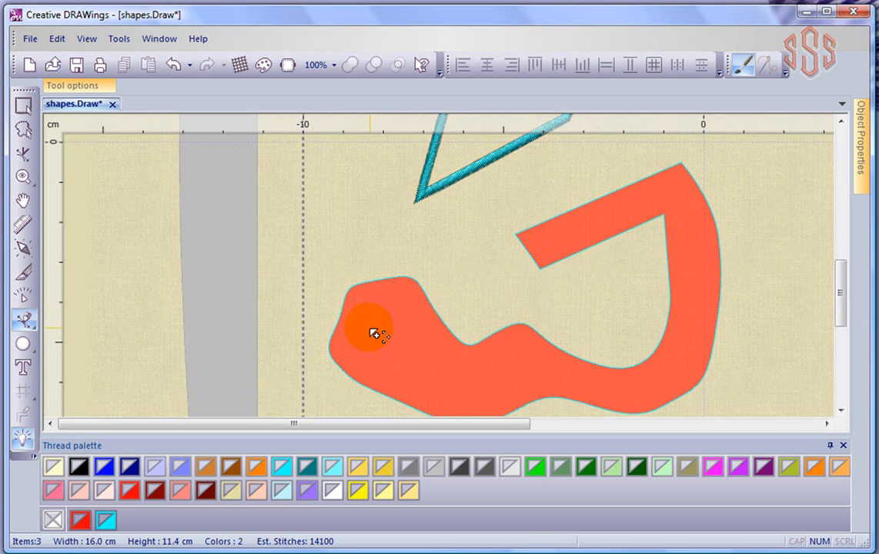
click(370, 328)
click(394, 304)
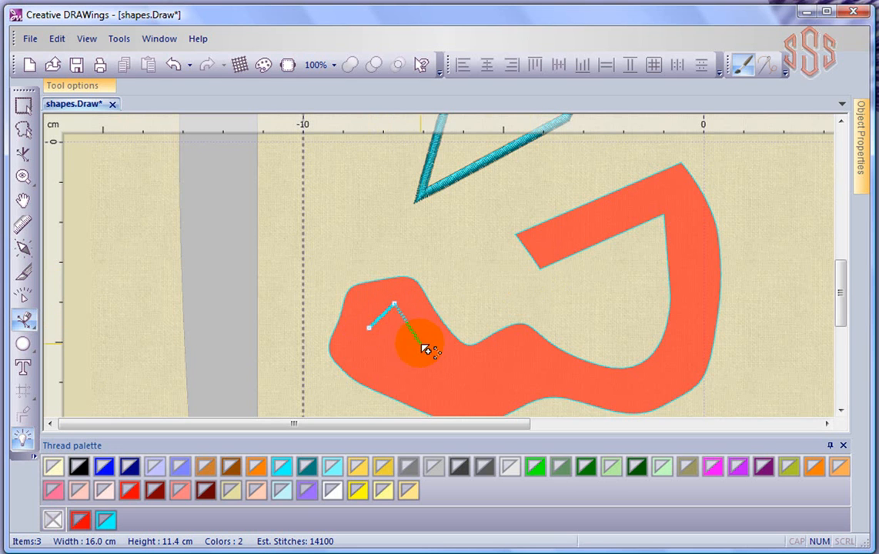
drag(433, 368, 364, 355)
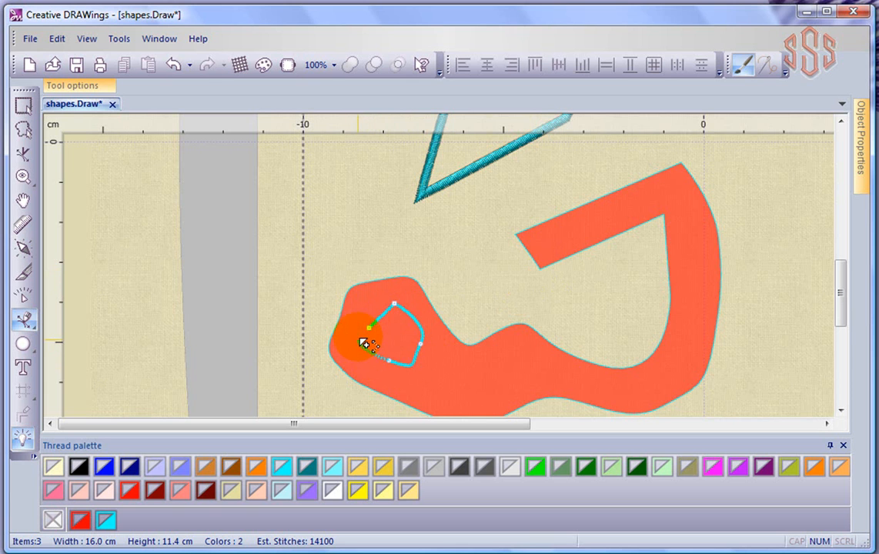
click(370, 330)
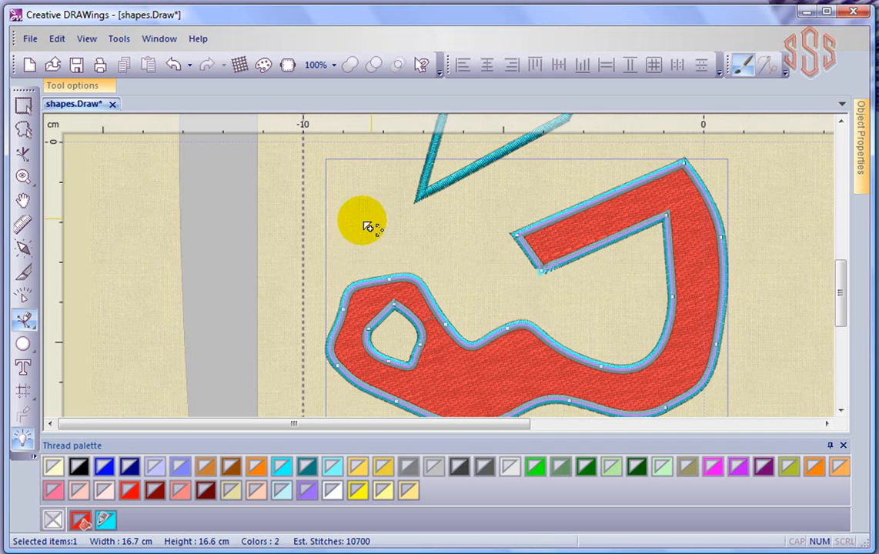
- Draw a separate closed Bezier shape above the band's rounded end, with straight segments on one side and smooth curves on the other
click(348, 210)
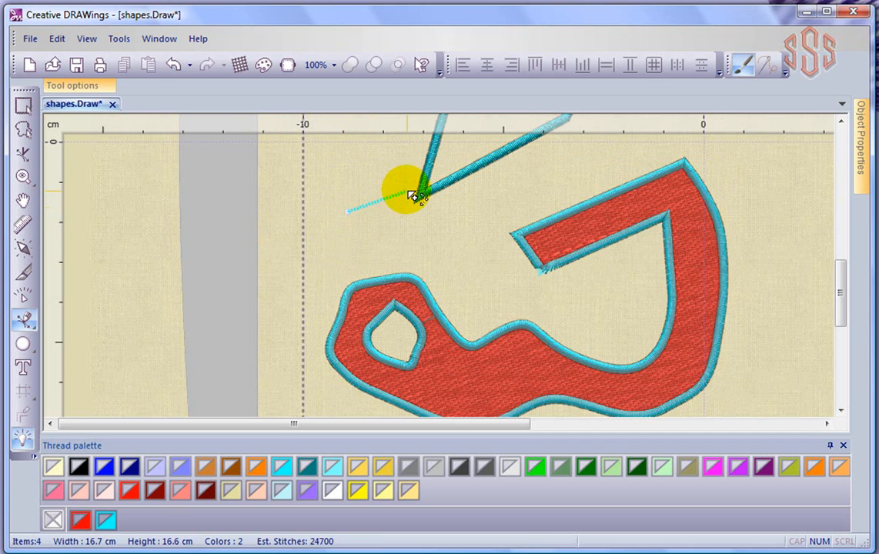
click(385, 164)
click(513, 168)
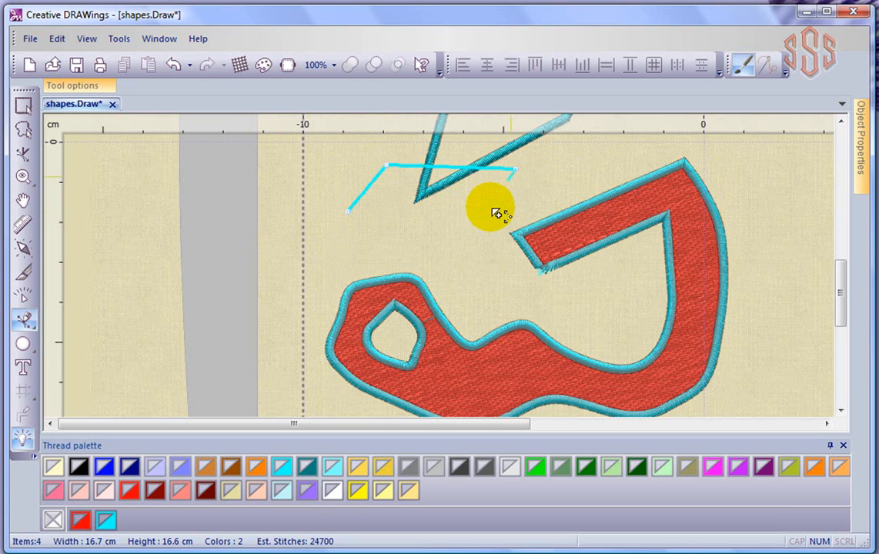
click(483, 226)
click(436, 205)
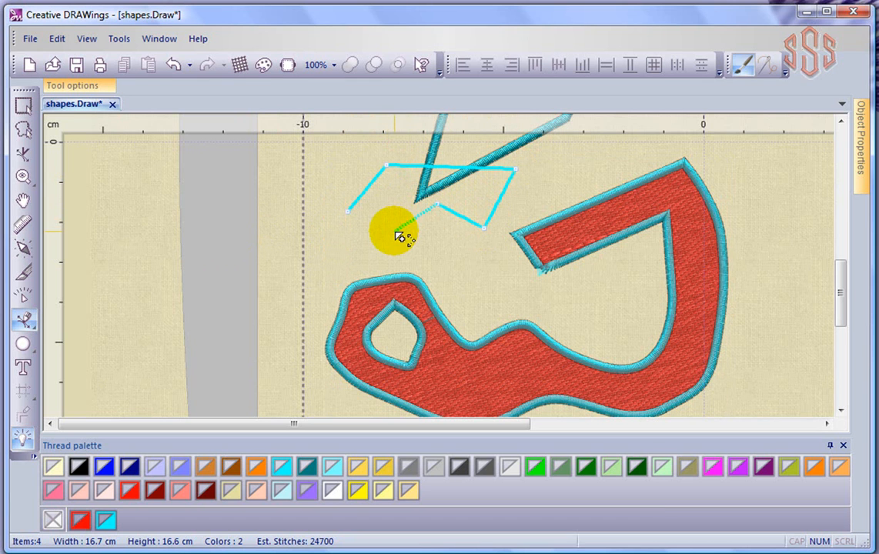
right_click(393, 230)
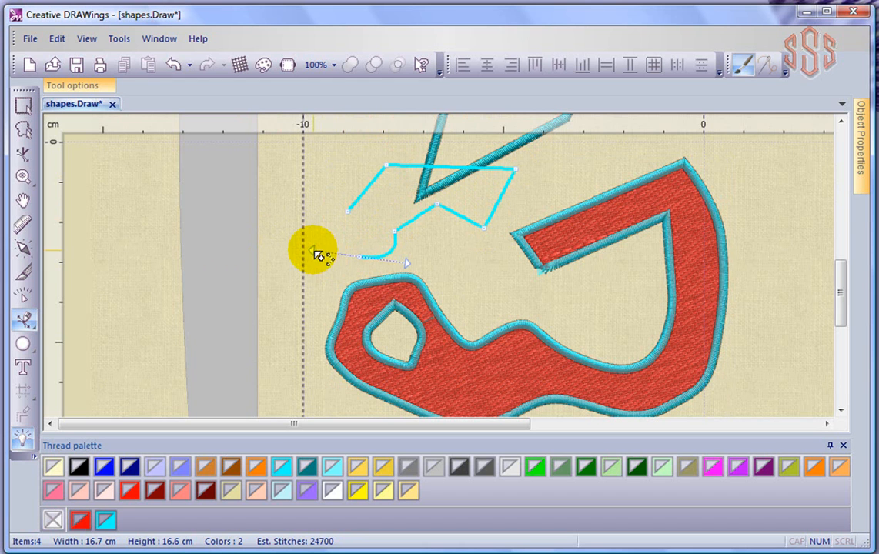
right_click(303, 220)
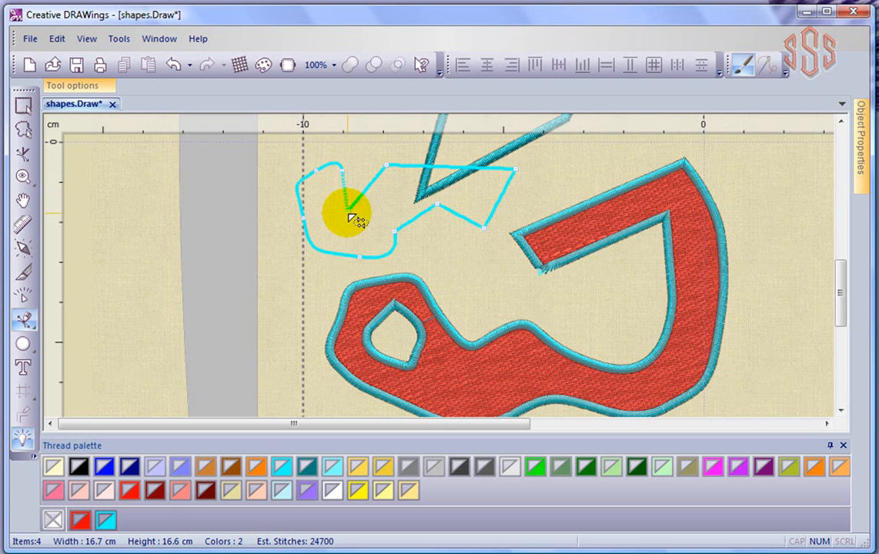
click(353, 216)
key(Return)
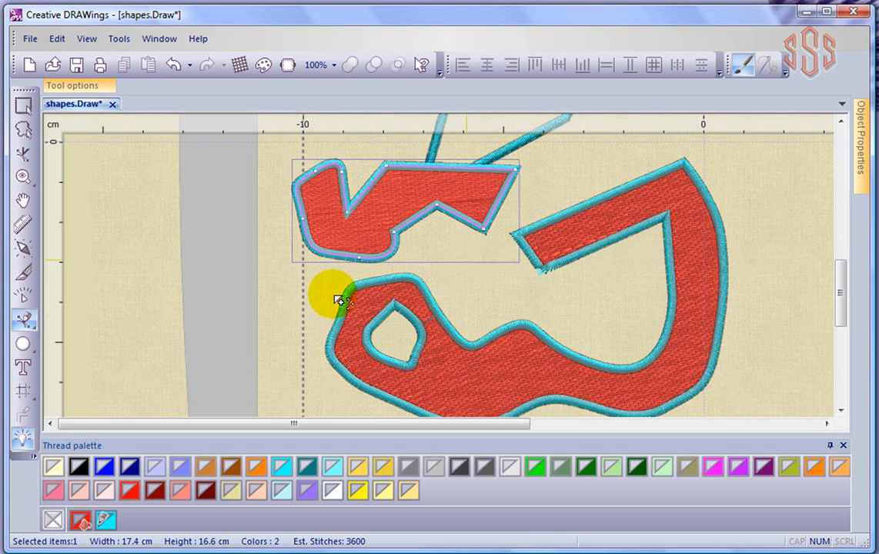
- Draw an open wavy Bezier curve in the empty area beside the hoop, ending the line without closing the object
click(25, 321)
drag(843, 284, 843, 161)
scroll(570, 240, down, 1)
scroll(569, 240, down, 2)
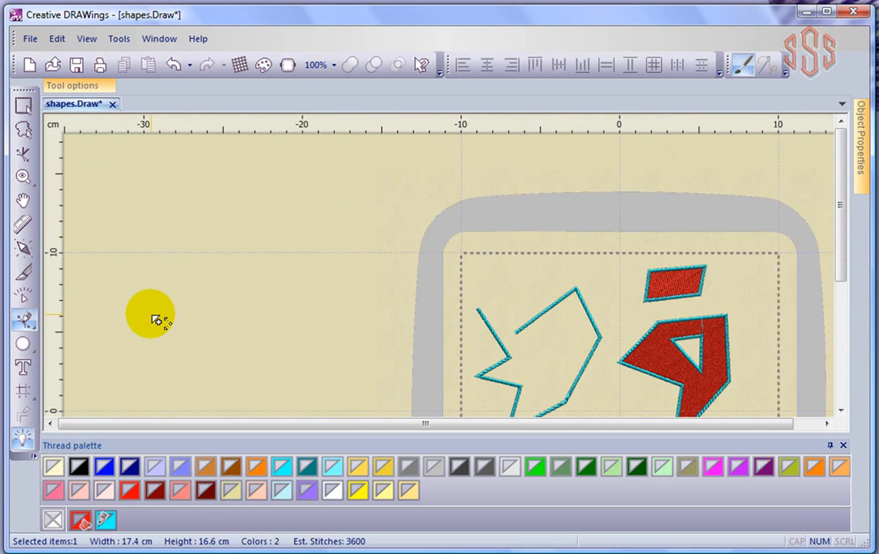
click(152, 314)
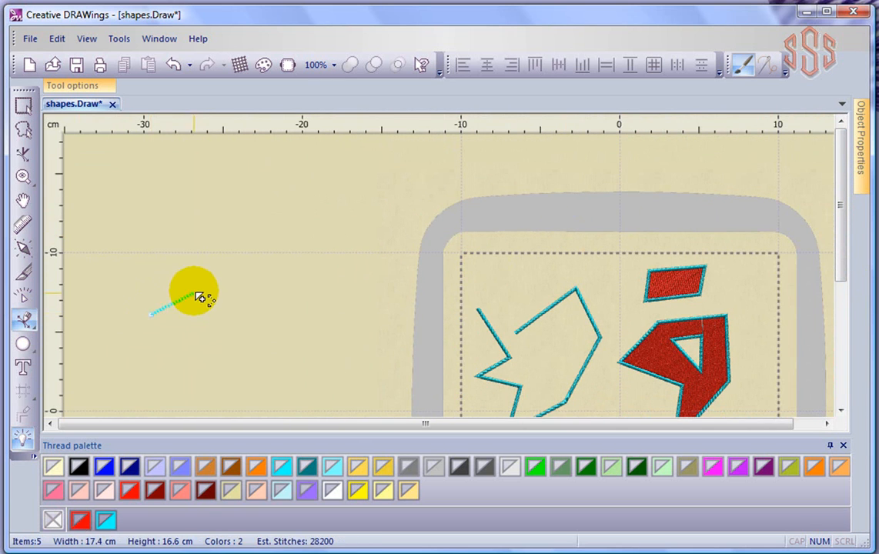
drag(227, 290, 348, 273)
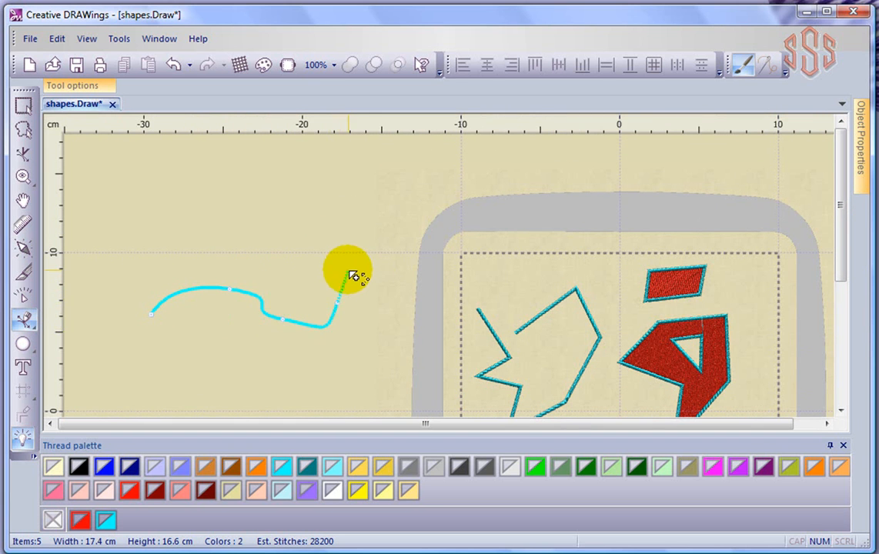
right_click(370, 272)
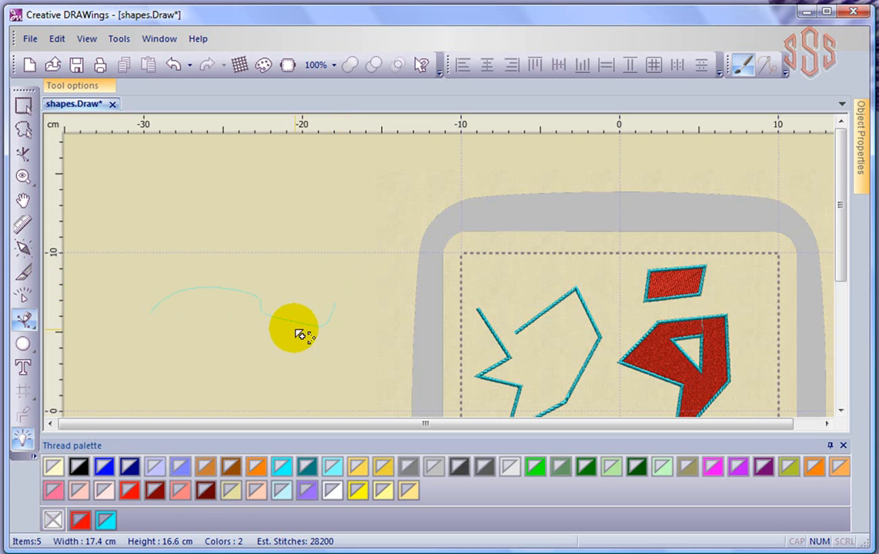
- Add two more open curves below the wavy one and finish all three as one object, about 149 mm wide and 80 mm high
drag(293, 327, 325, 387)
right_click(354, 343)
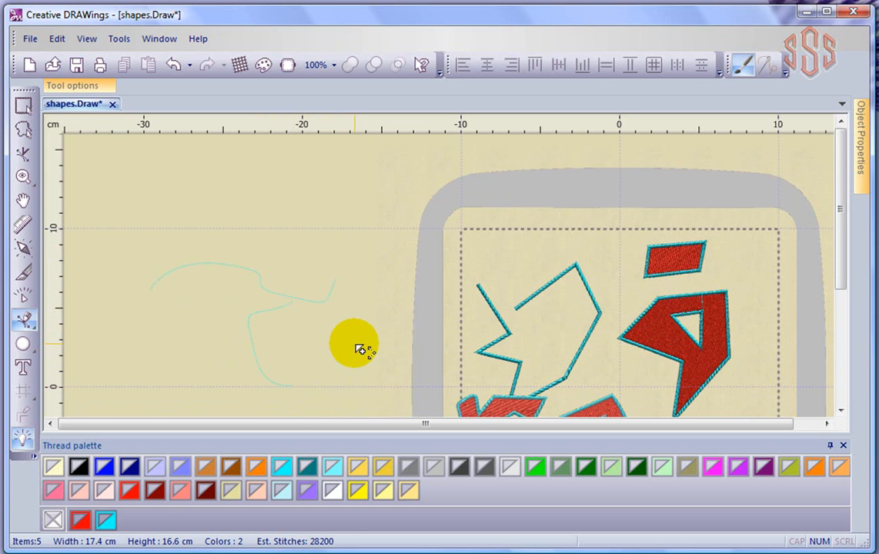
drag(333, 306, 382, 338)
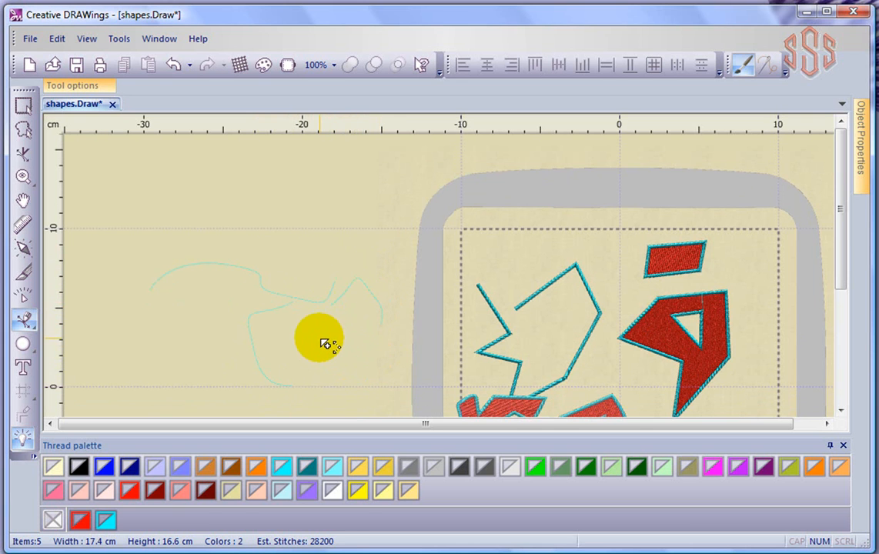
key(Return)
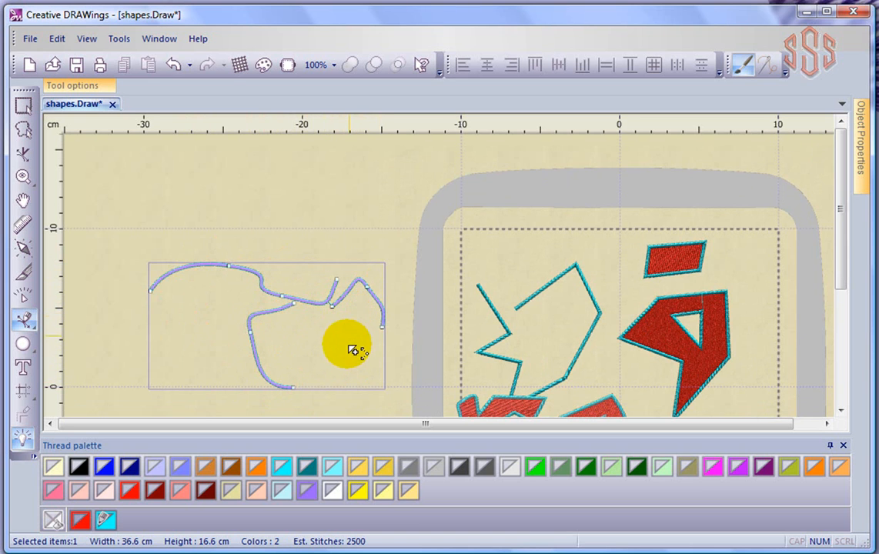
key(Escape)
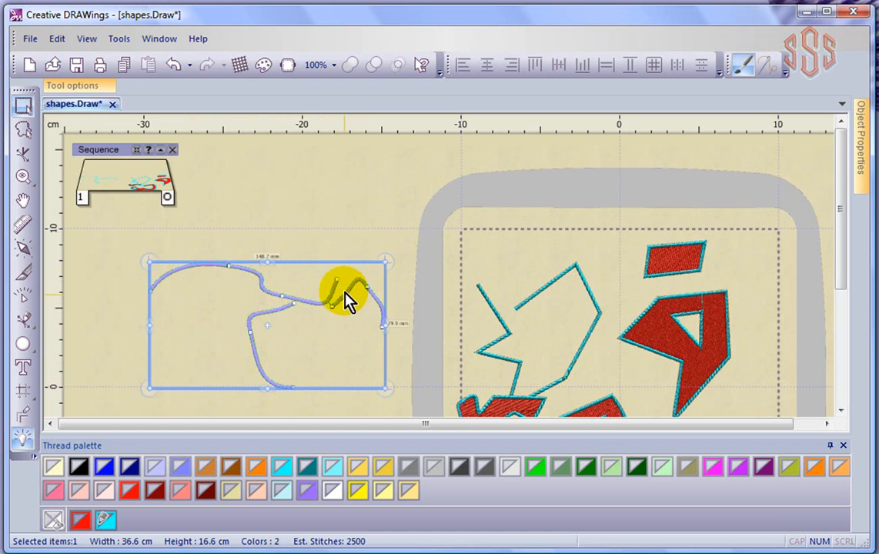
- Break apart the object made of three open curves and deselect the pieces
right_click(345, 301)
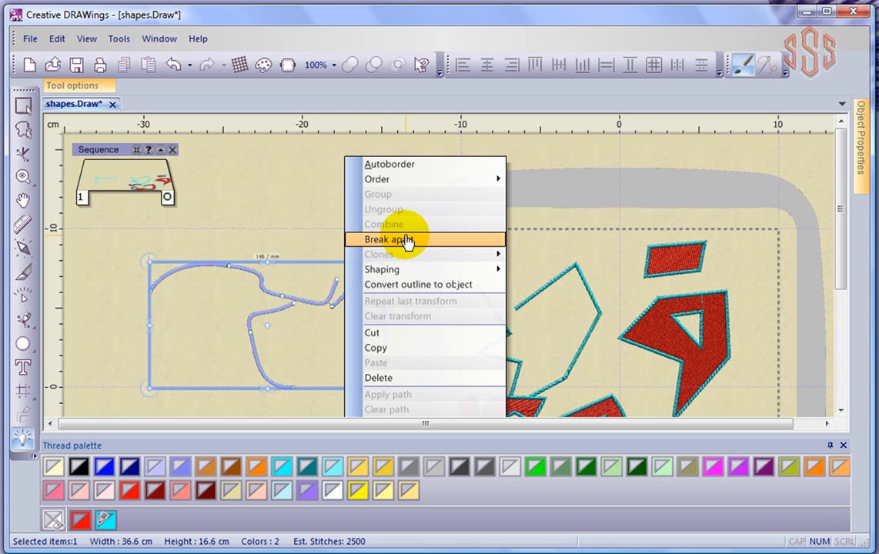
click(406, 241)
click(318, 258)
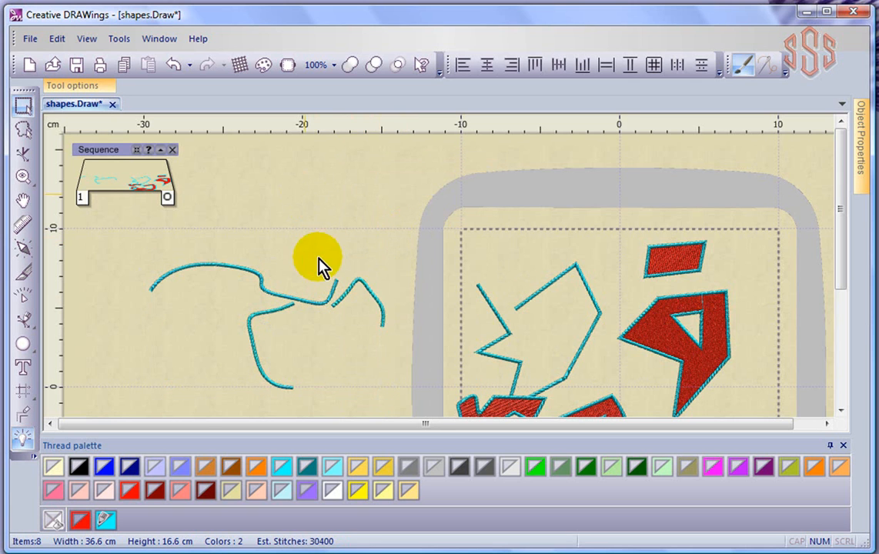
- Select the broken-apart curves in turn to check whether they are separate objects
click(360, 292)
click(297, 302)
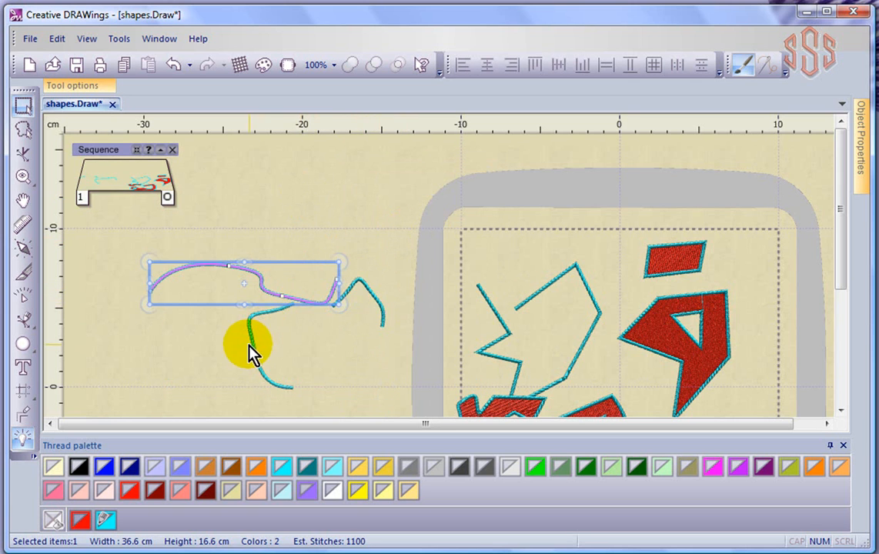
click(250, 342)
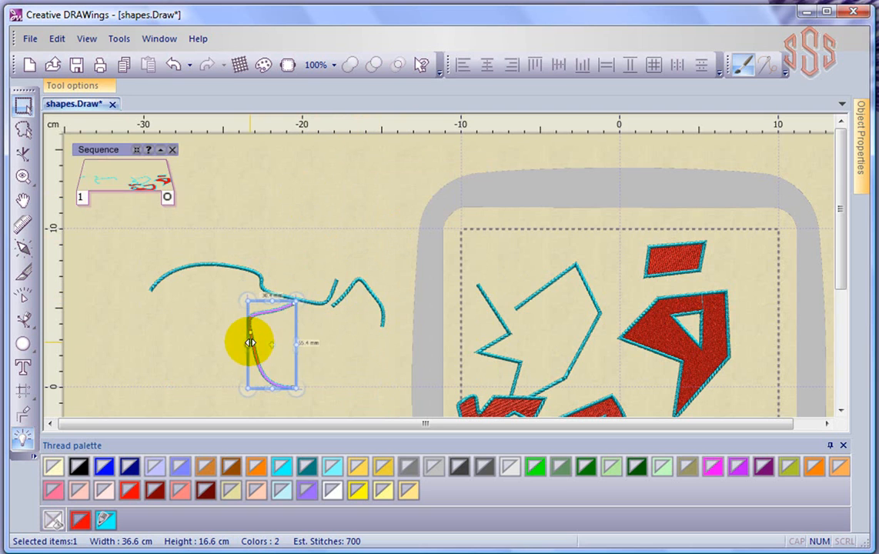
click(202, 360)
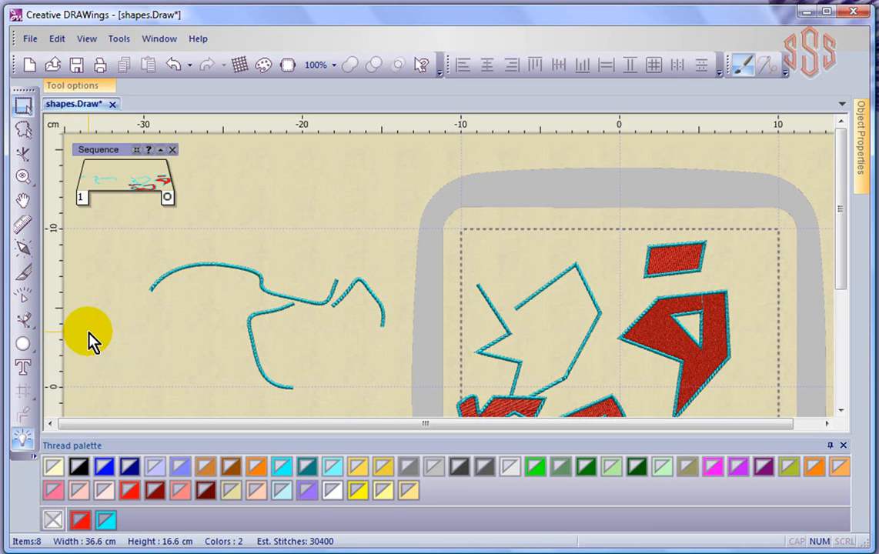
- Draw a closed Bezier outline above the open curves, starting with two straight segments and returning to the start point with smooth curves
click(28, 327)
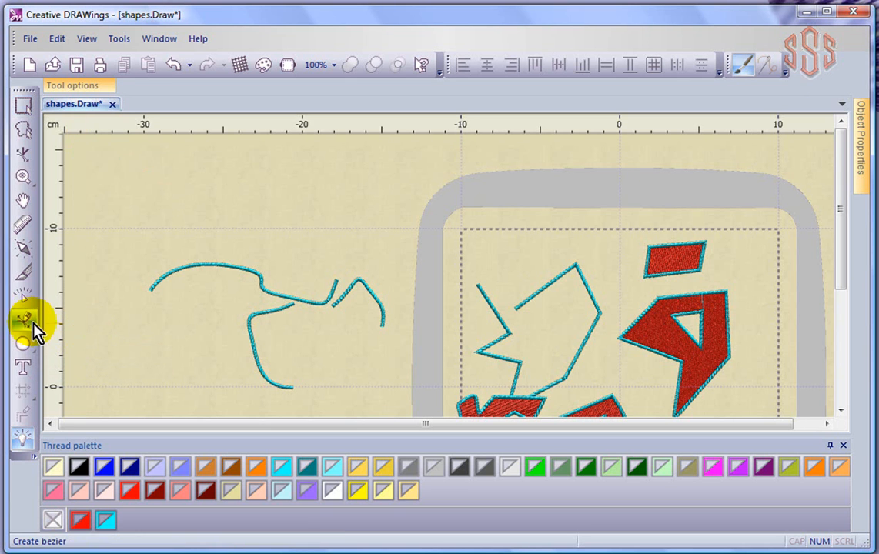
click(183, 179)
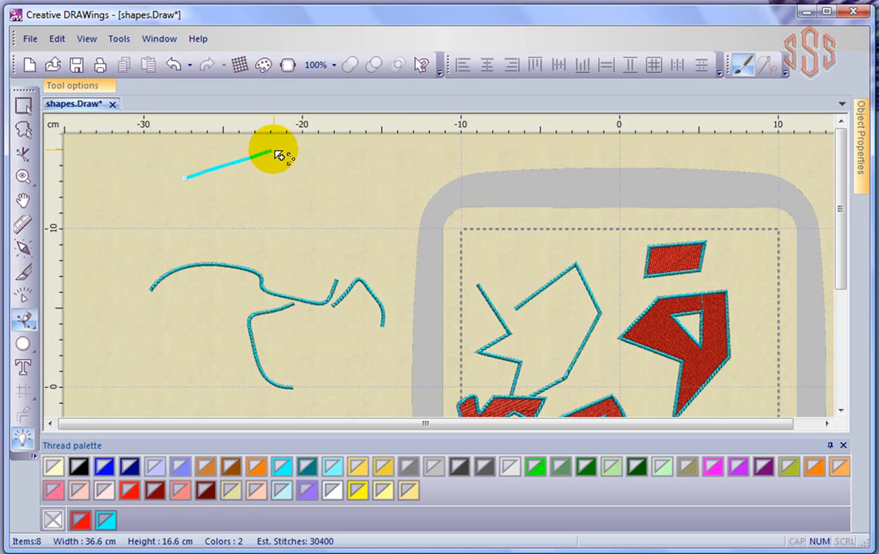
click(273, 150)
click(297, 193)
drag(280, 227, 175, 158)
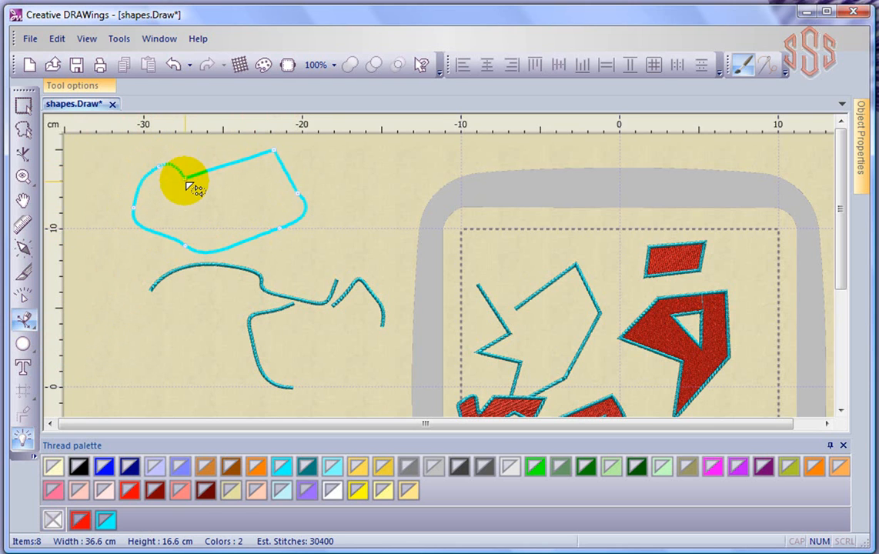
click(185, 183)
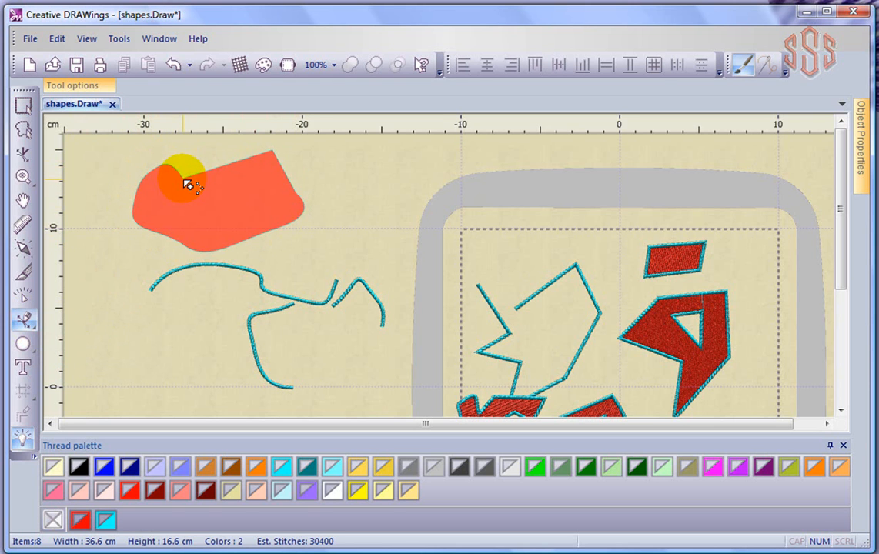
- Draw a straight-edged four-sided hole inside the new closed outline and finish the object
click(257, 180)
click(244, 216)
click(200, 229)
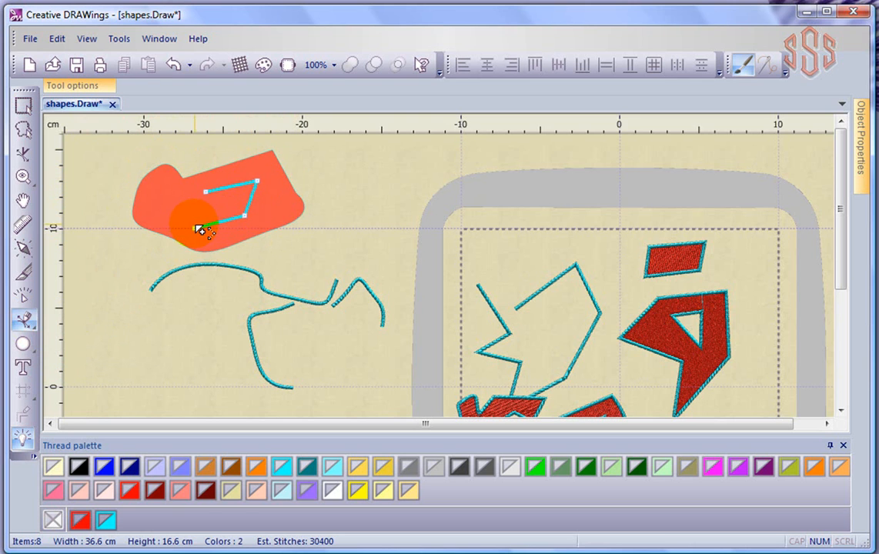
click(209, 194)
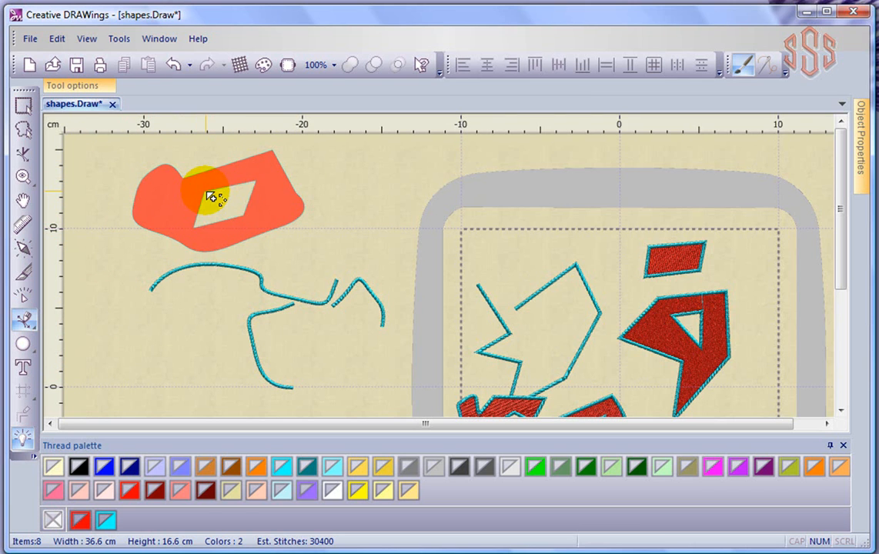
right_click(230, 204)
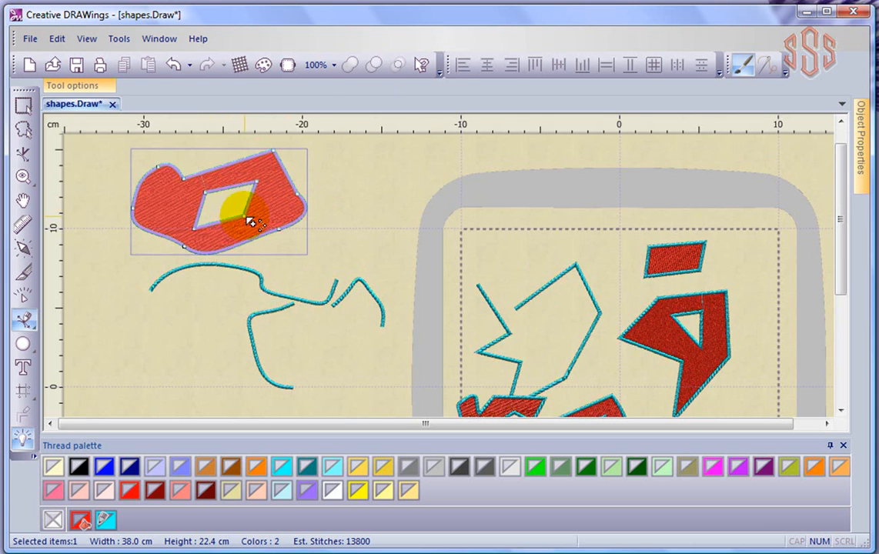
- Open the help topic for the Bezier tool, read about the Shift, Ctrl and Alt options, and close it
click(424, 65)
click(23, 319)
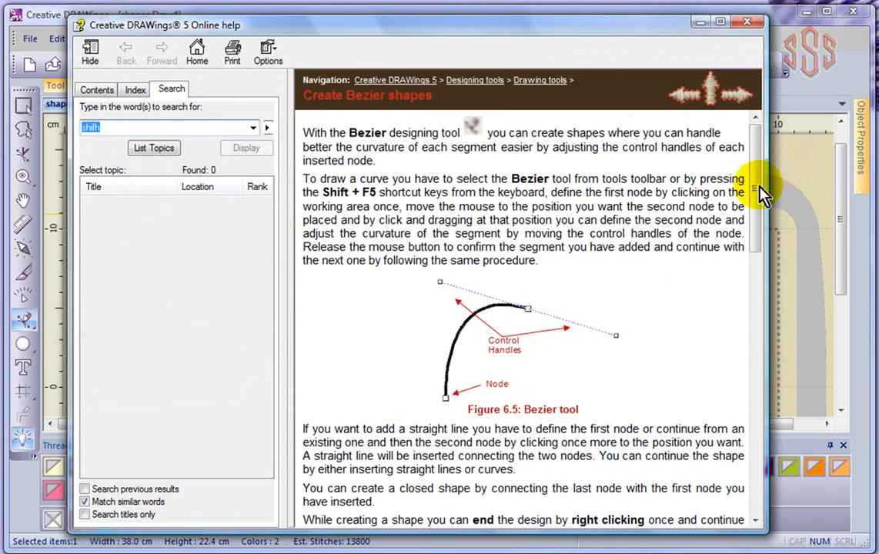
drag(753, 197, 757, 406)
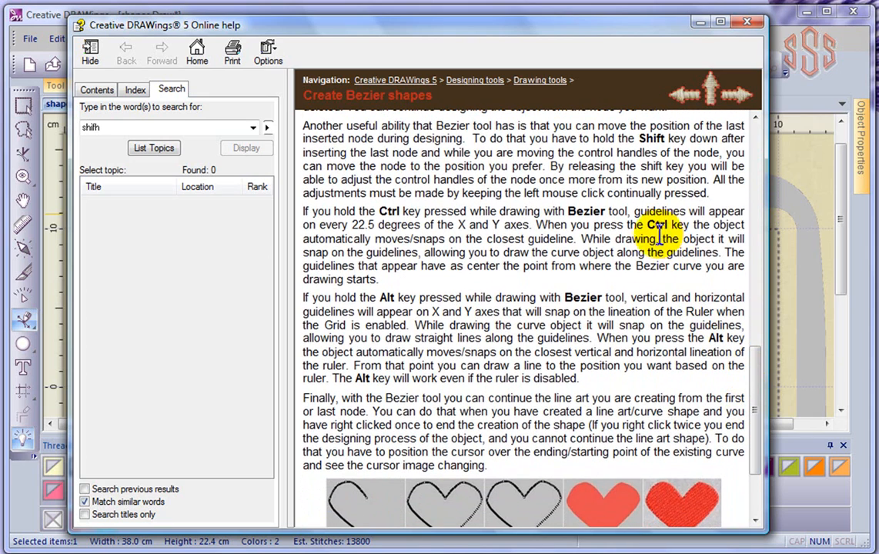
click(751, 24)
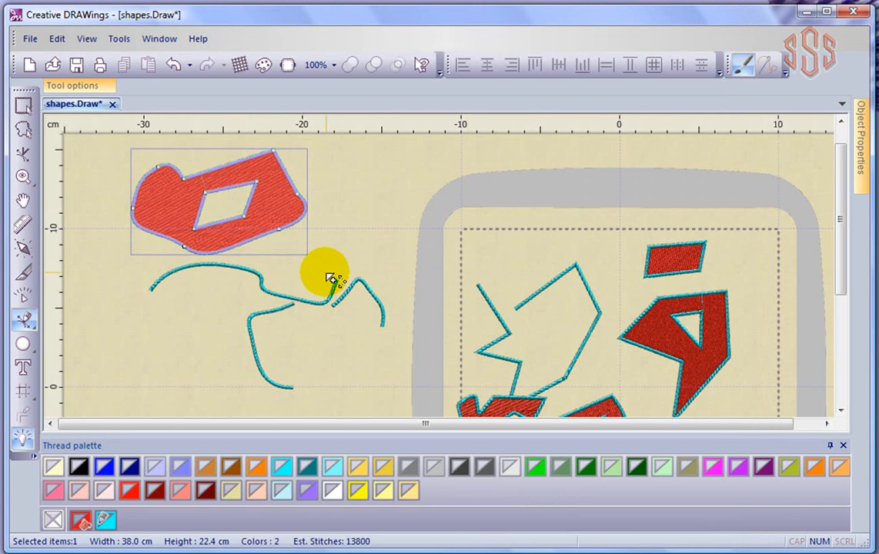
- Draw a closed four-sided Bezier shape about 68 mm wide and 90 mm high below the curved shape, aligning its first three segments to angled guidelines
click(108, 349)
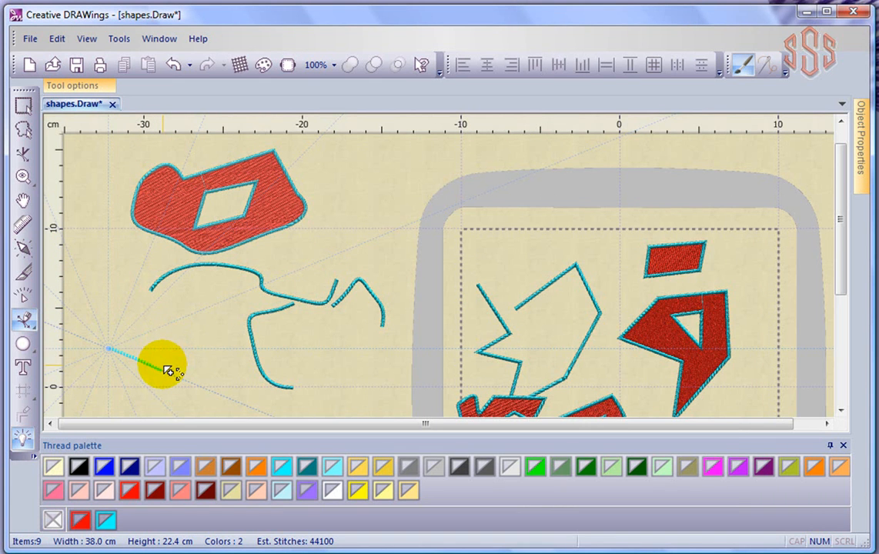
click(213, 307)
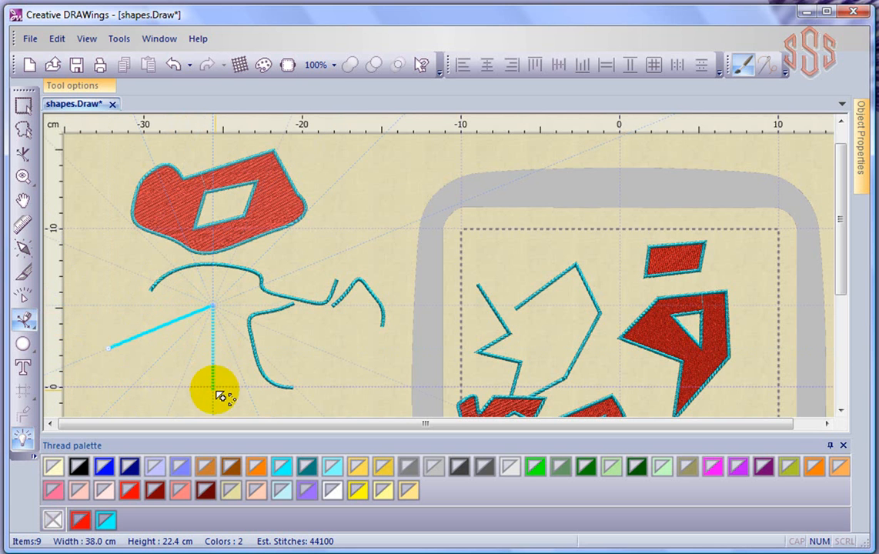
scroll(219, 396, down, 3)
click(214, 380)
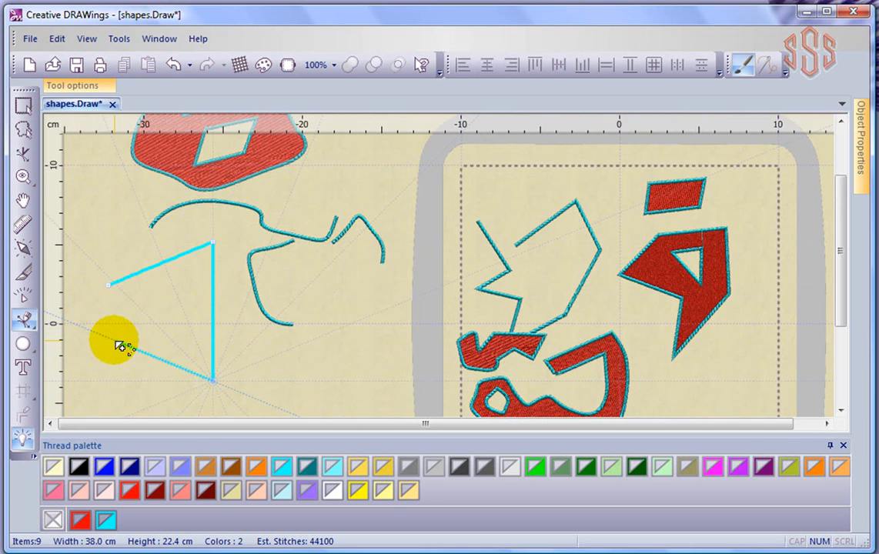
click(115, 341)
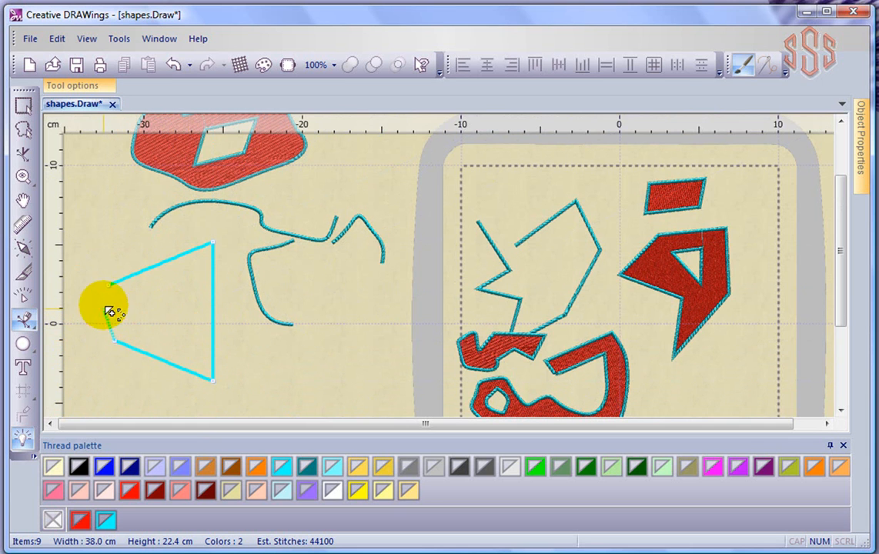
click(111, 288)
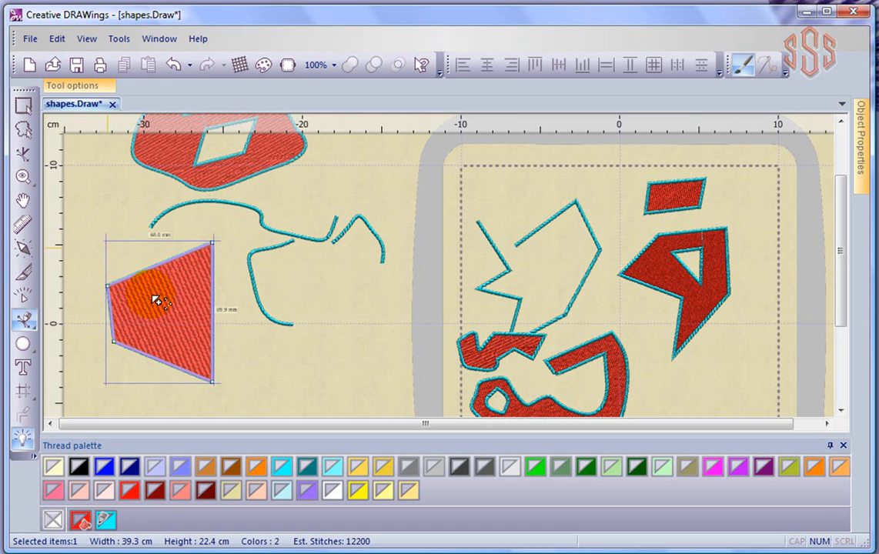
- Draw a closed five-sided Bezier shape with straight edges below the open curves, snapping its corners to the horizontal and vertical guidelines
click(26, 320)
scroll(348, 354, down, 1)
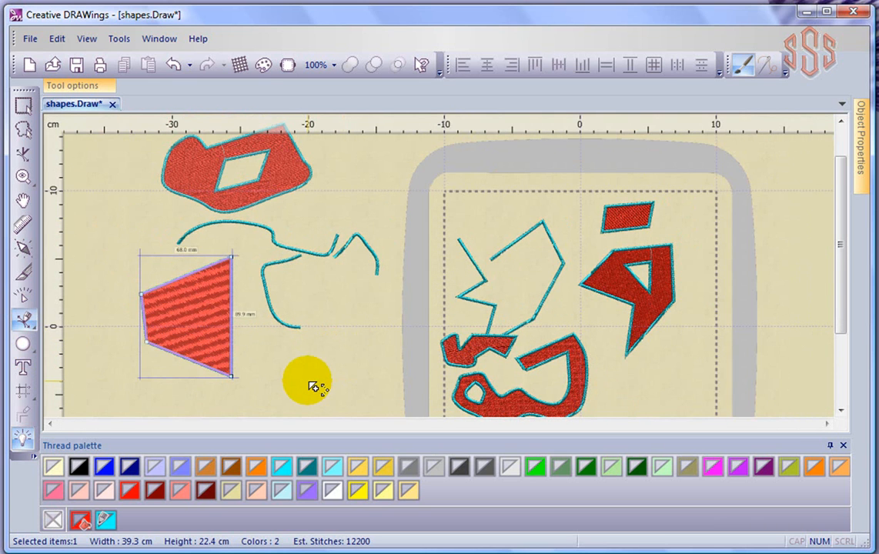
click(280, 368)
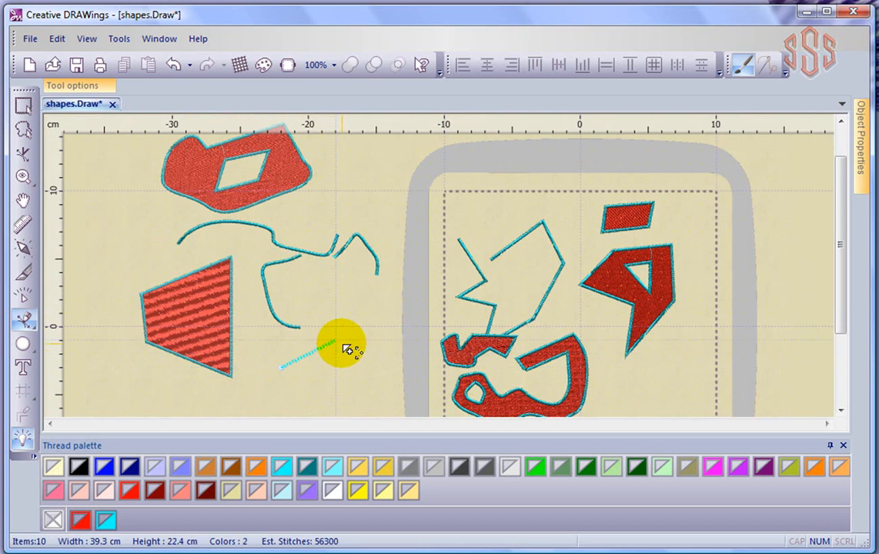
click(334, 339)
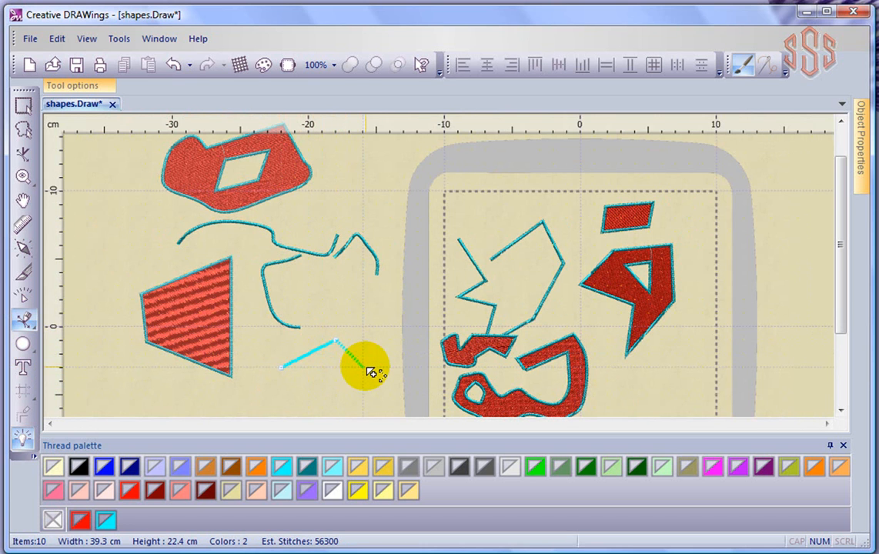
click(362, 367)
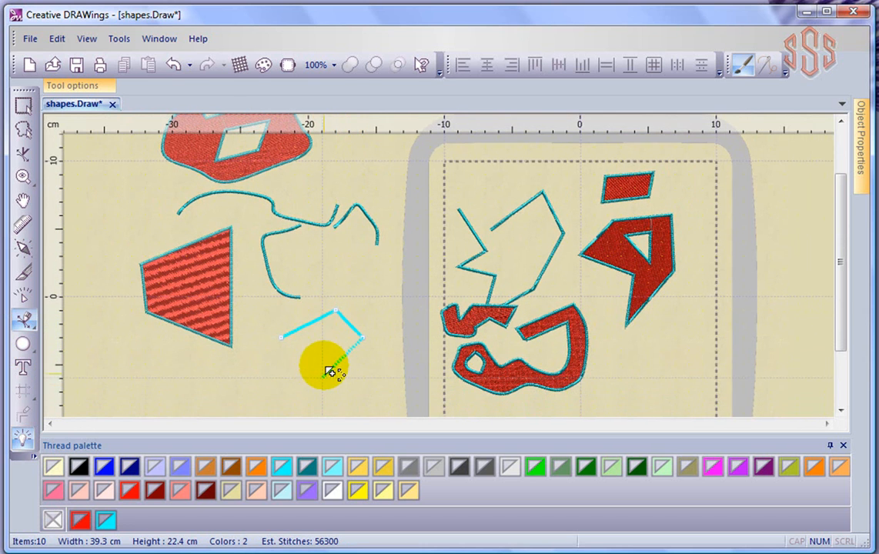
click(323, 365)
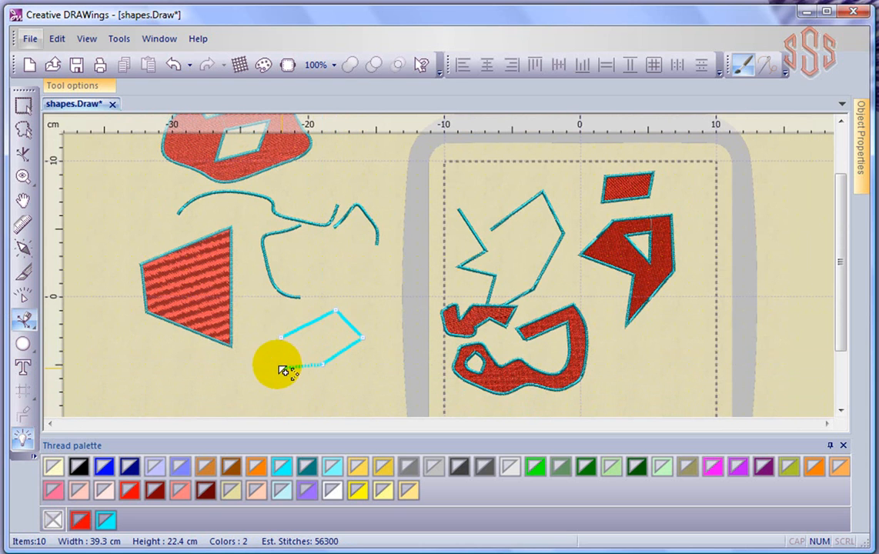
click(264, 355)
click(281, 340)
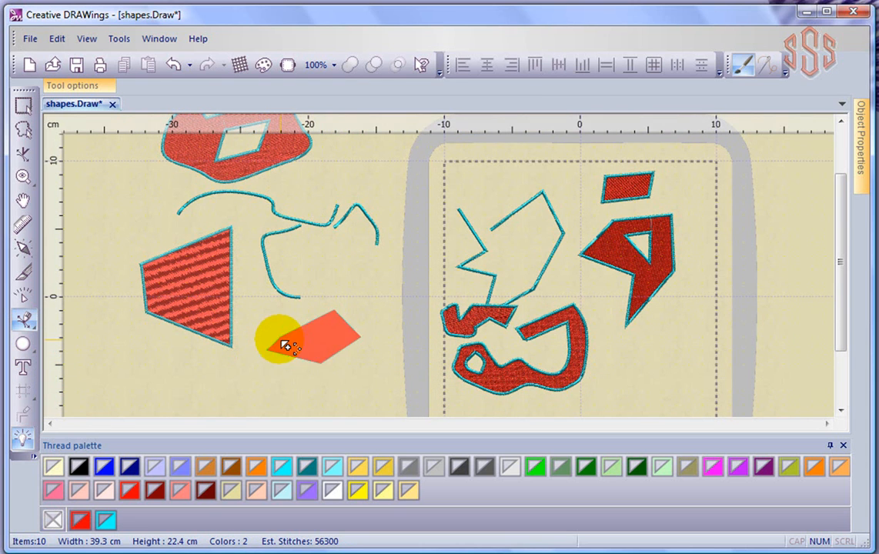